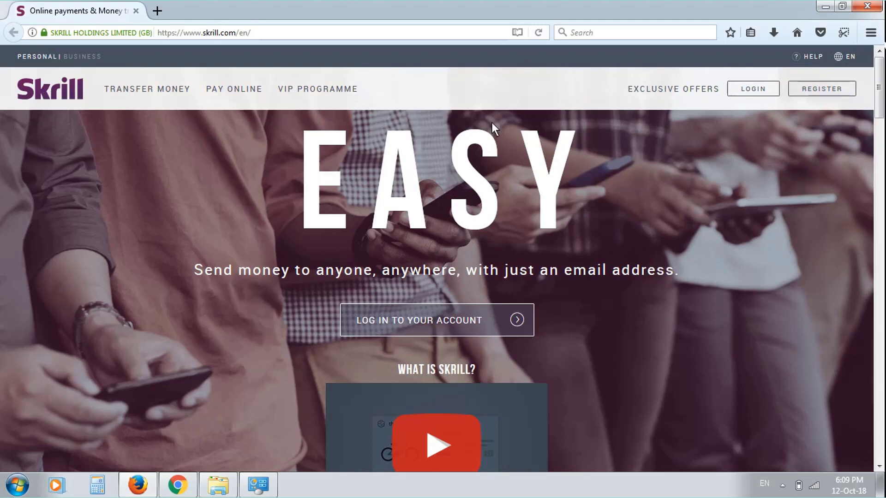
- Open the registration form and enter the first name, surname, e-mail address and account password
{"action": "left_click", "coordinate": [811, 92]}
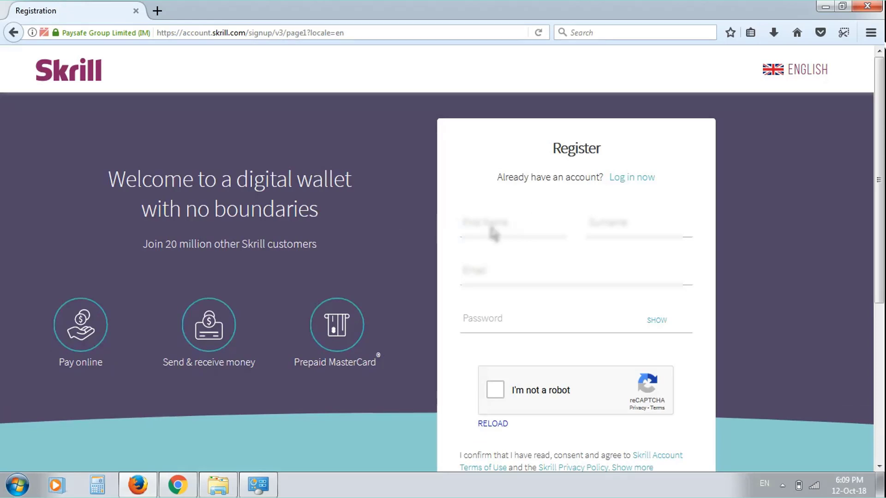
{"action": "left_click", "coordinate": [493, 233]}
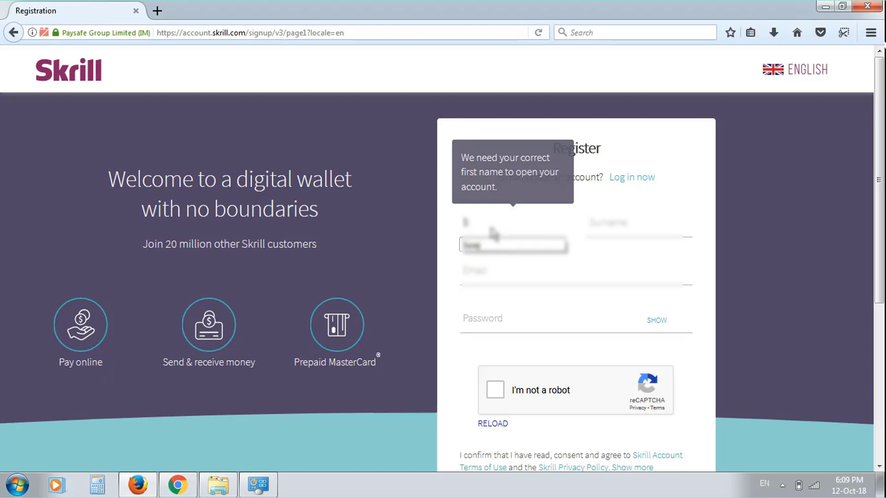
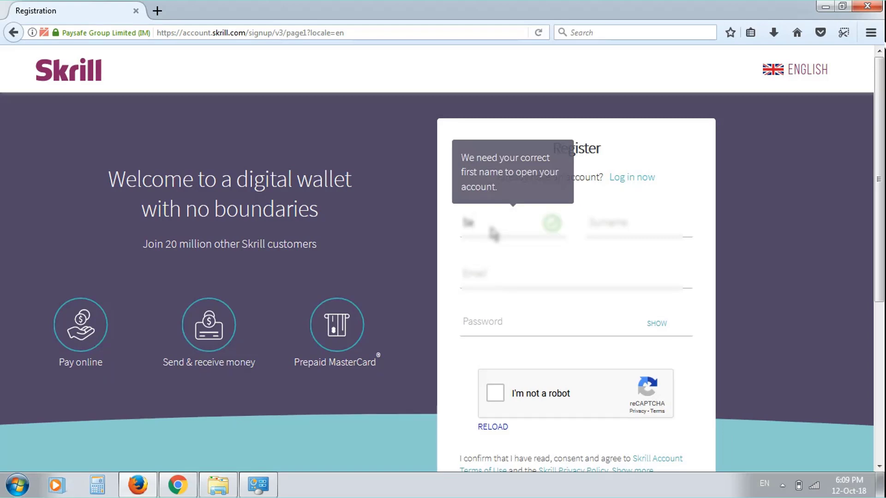
{"action": "key", "text": "Tab"}
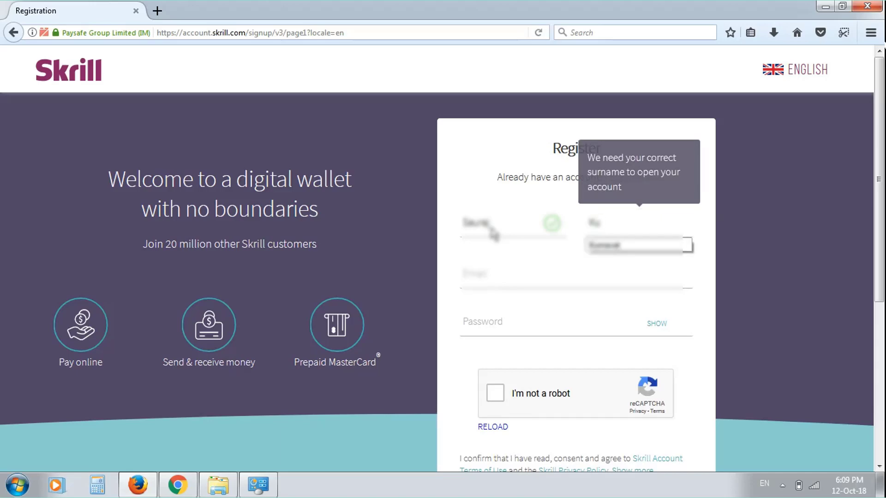
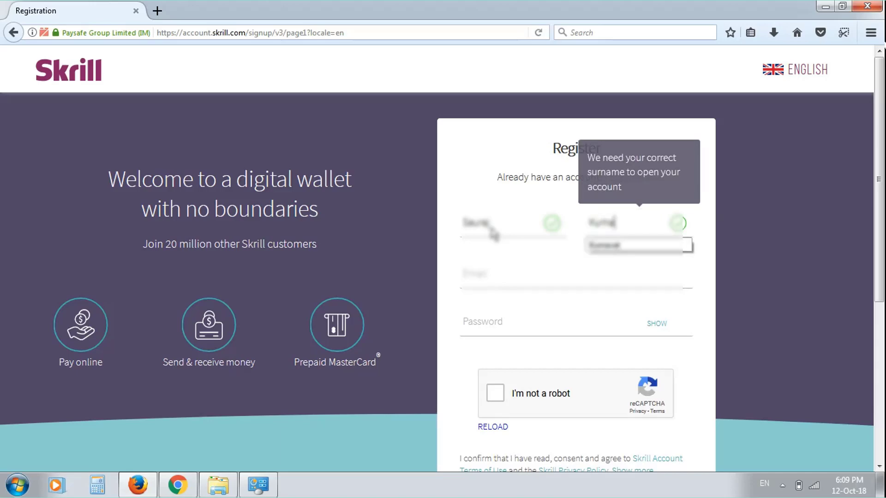
{"action": "left_click", "coordinate": [513, 283]}
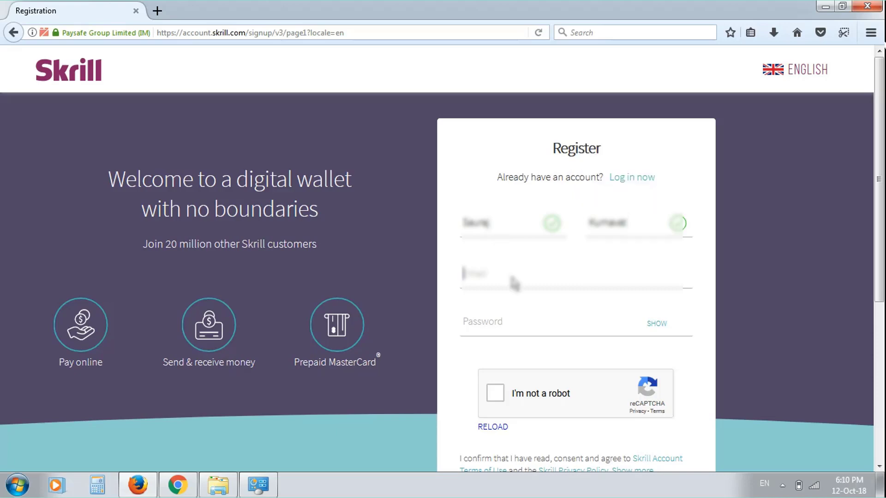
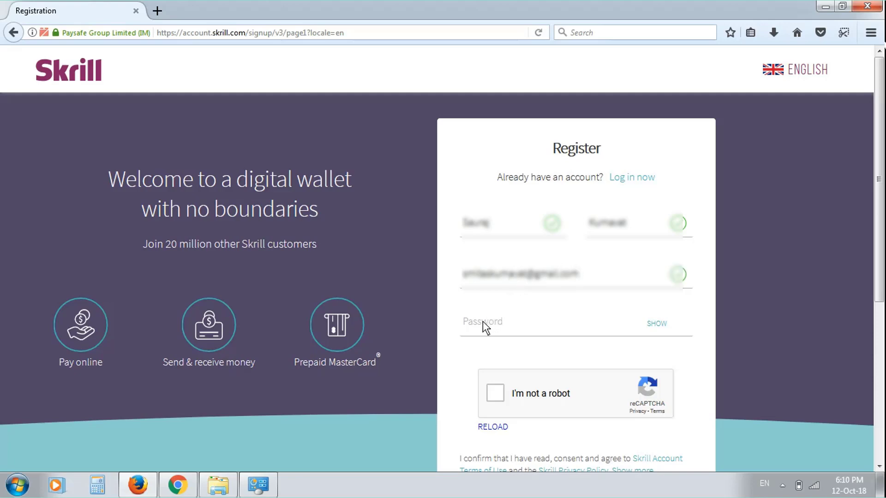
{"action": "left_click", "coordinate": [482, 320]}
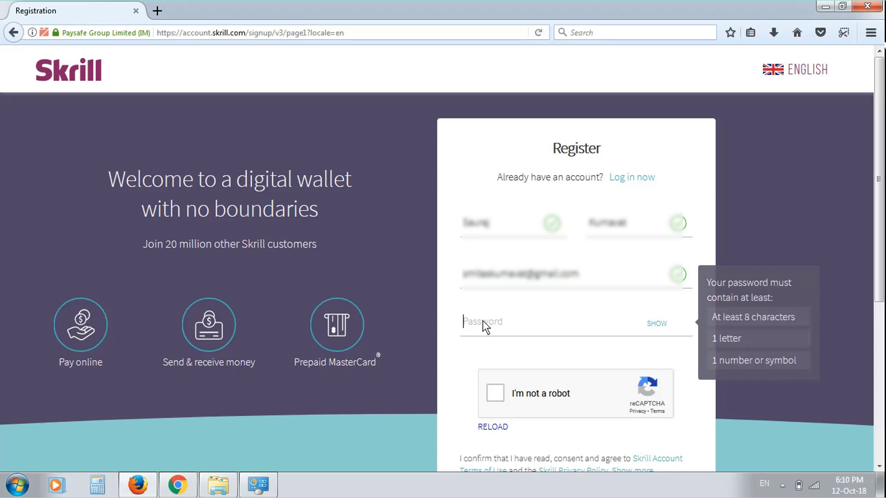
{"action": "type", "text": "a"}
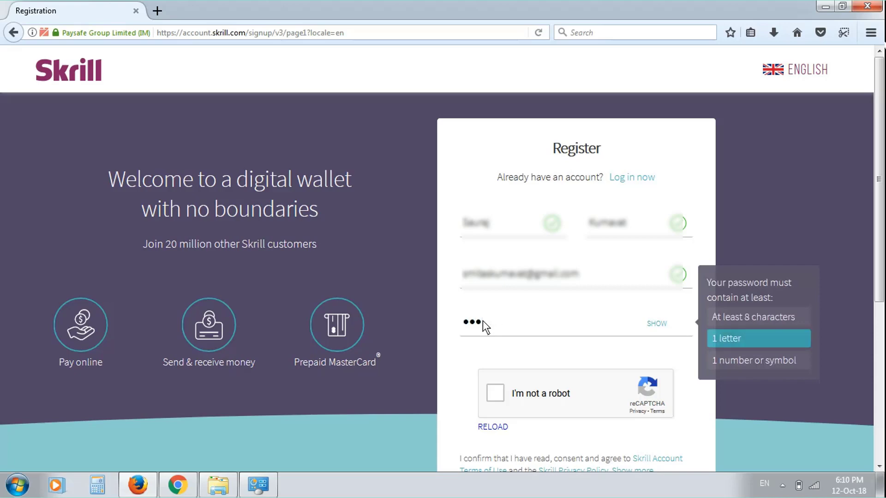
{"action": "type", "text": "1234"}
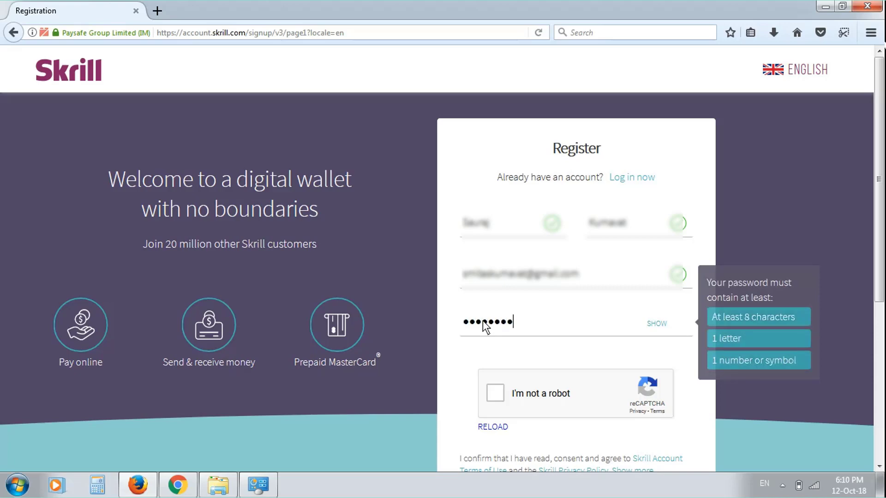
- Pass the robot check, submit the registration, and decline saving the login in the browser
{"action": "left_click", "coordinate": [501, 395]}
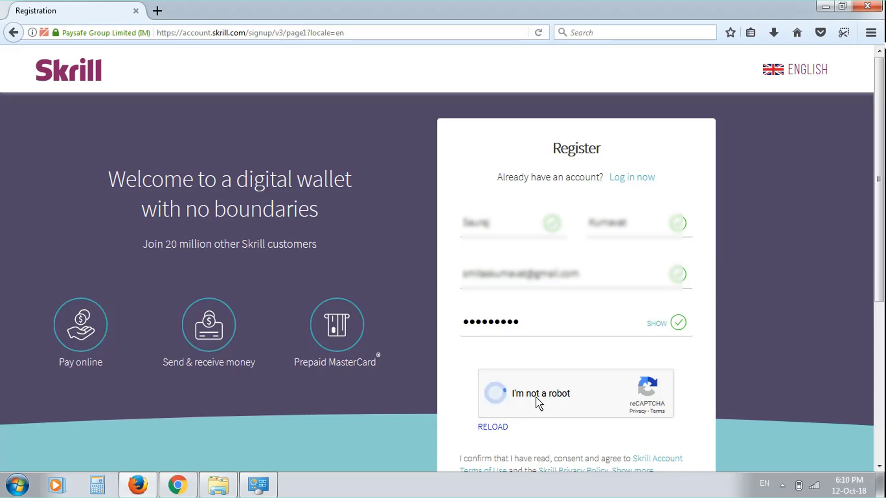
{"action": "scroll", "coordinate": [546, 398], "scroll_direction": "down", "scroll_amount": 3}
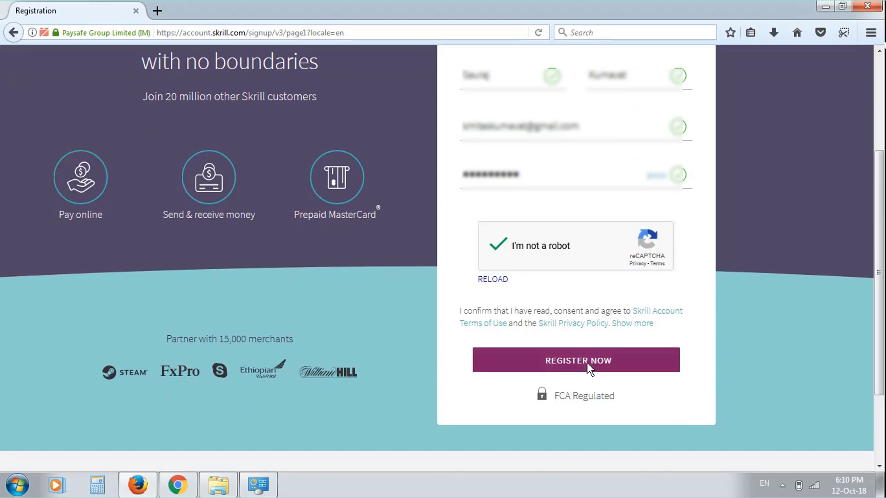
{"action": "left_click", "coordinate": [587, 363]}
{"action": "left_click", "coordinate": [231, 139]}
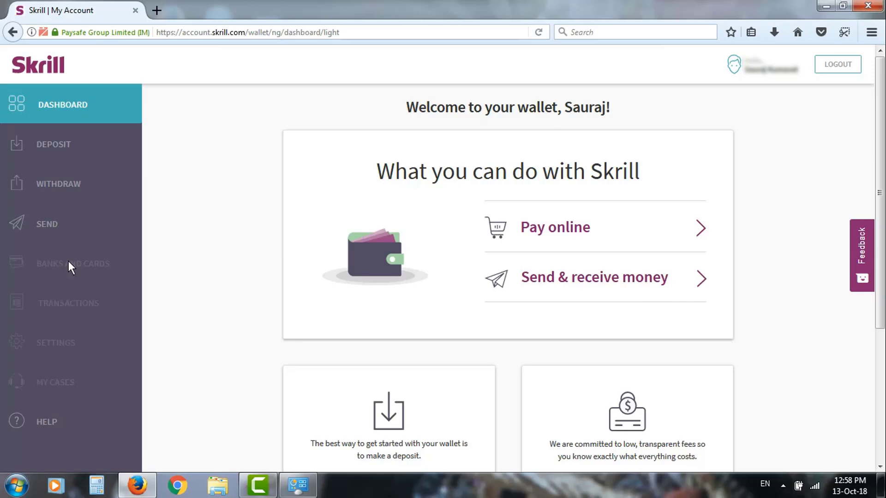
- From the Pay online details on the dashboard, start making a deposit into the wallet
{"action": "left_click", "coordinate": [561, 232]}
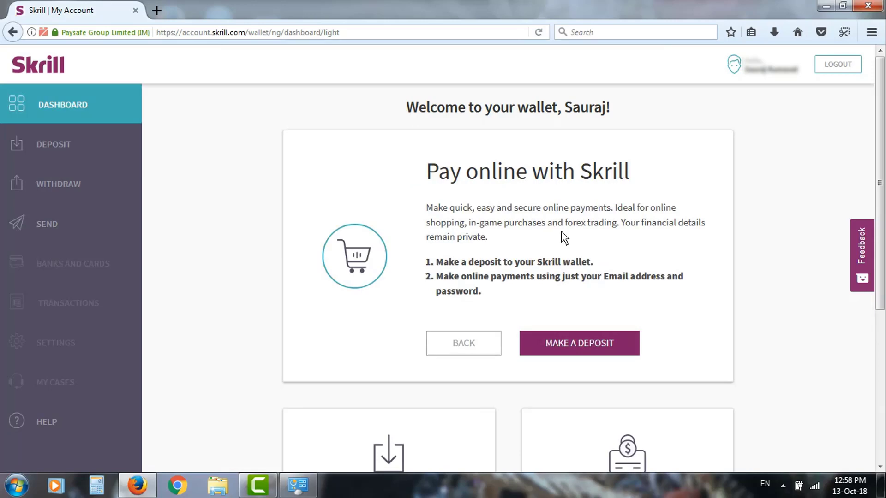
{"action": "left_click", "coordinate": [571, 349]}
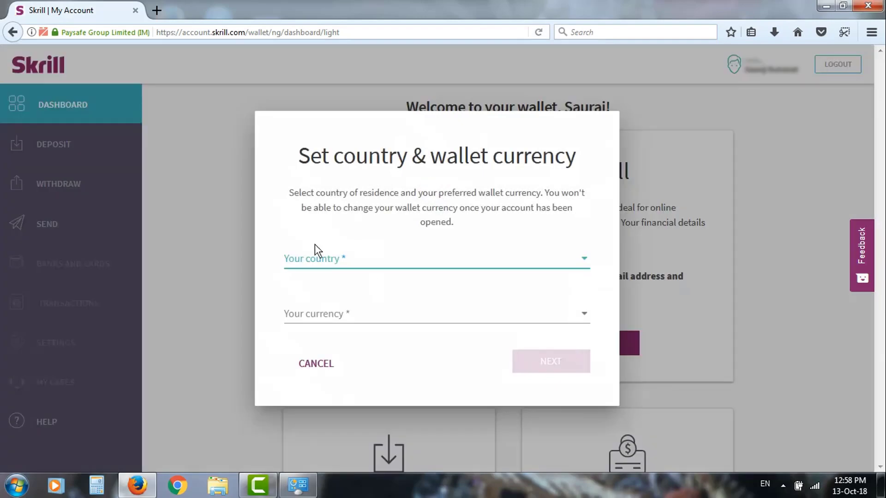
- Choose India as the country of residence
{"action": "left_click", "coordinate": [346, 259]}
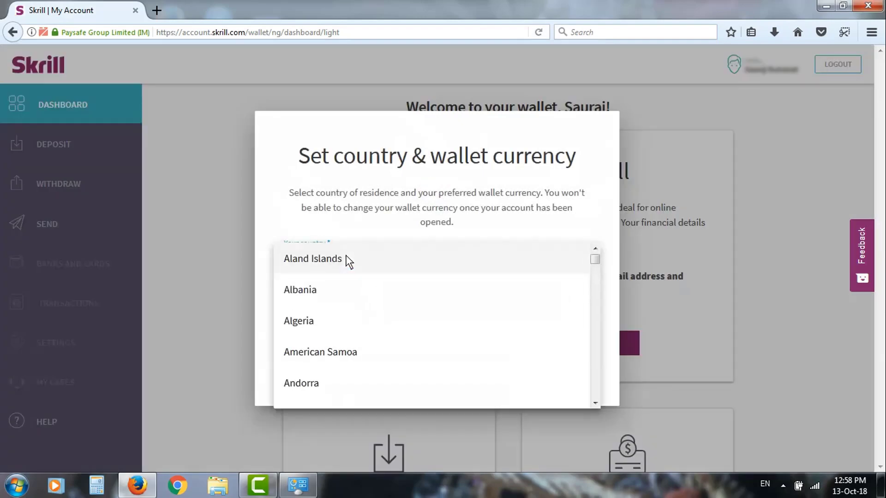
{"action": "scroll", "coordinate": [347, 261], "scroll_direction": "down", "scroll_amount": 20}
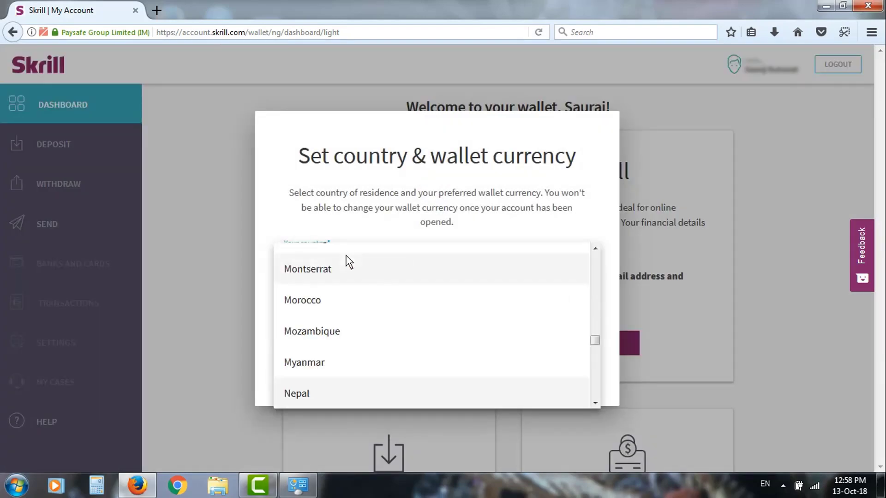
{"action": "scroll", "coordinate": [347, 261], "scroll_direction": "up", "scroll_amount": 18}
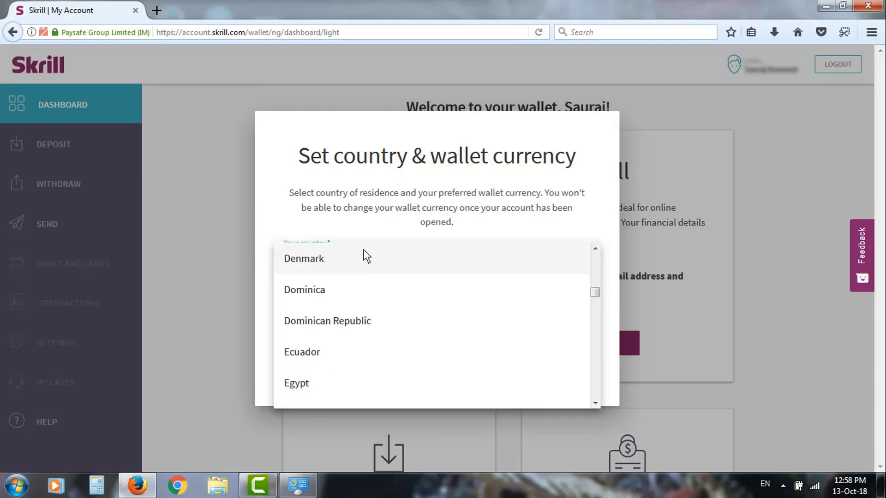
{"action": "scroll", "coordinate": [387, 283], "scroll_direction": "down", "scroll_amount": 3}
{"action": "scroll", "coordinate": [388, 284], "scroll_direction": "down", "scroll_amount": 5}
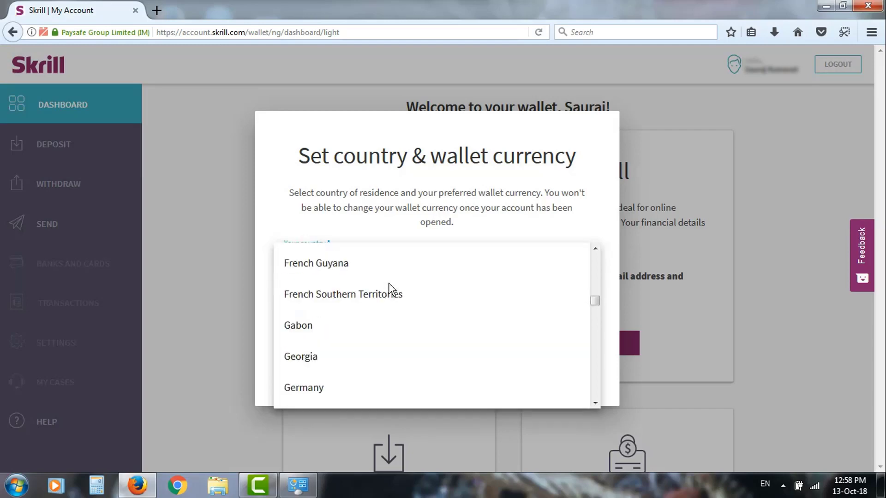
{"action": "scroll", "coordinate": [388, 283], "scroll_direction": "up", "scroll_amount": 15}
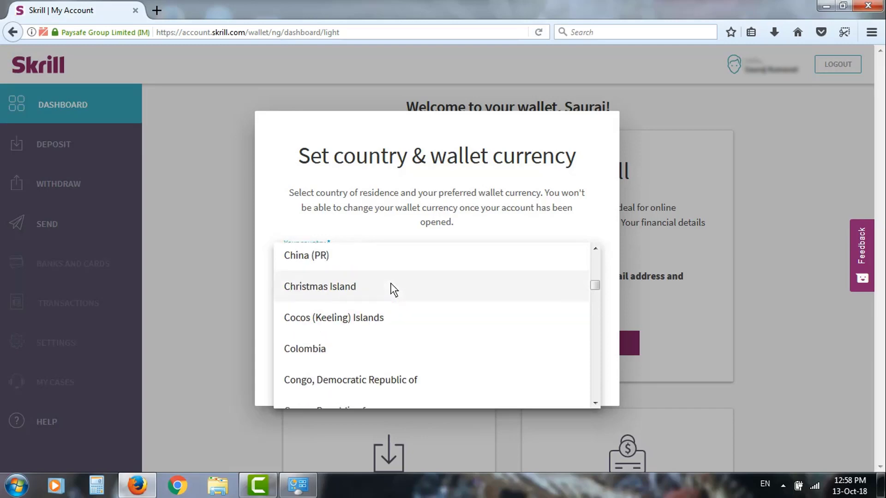
{"action": "scroll", "coordinate": [391, 285], "scroll_direction": "up", "scroll_amount": 15}
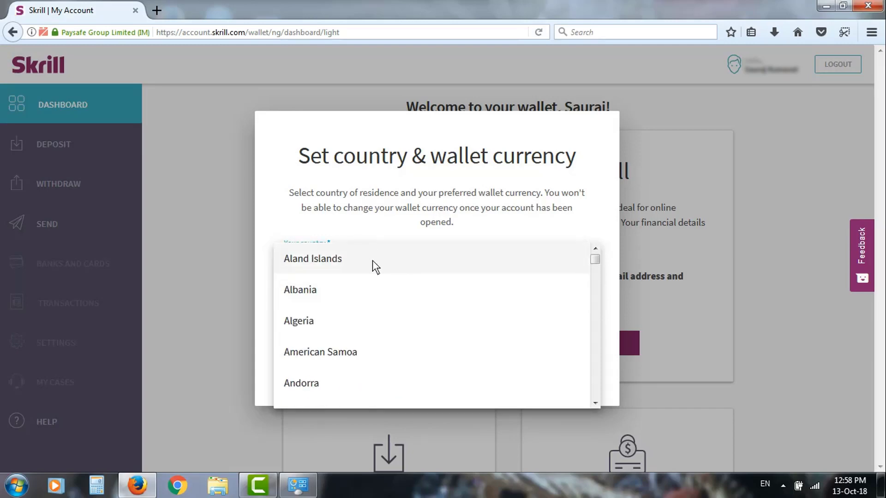
{"action": "scroll", "coordinate": [373, 260], "scroll_direction": "down", "scroll_amount": 20}
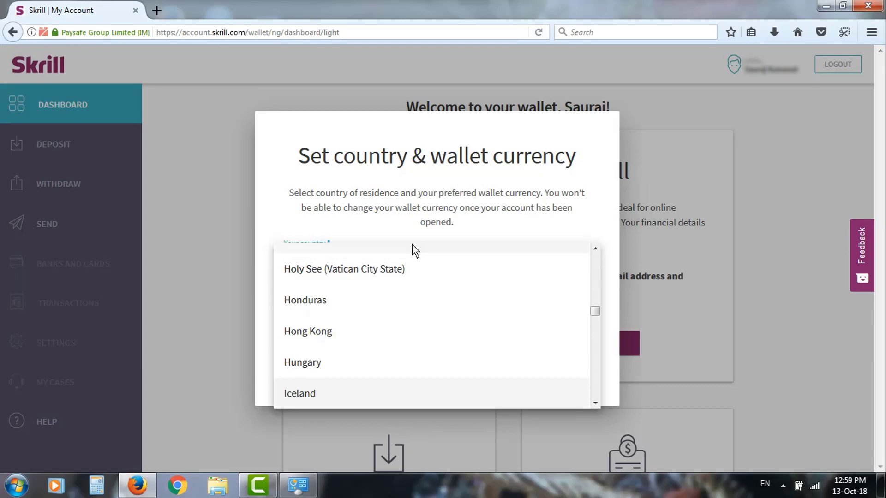
{"action": "scroll", "coordinate": [367, 309], "scroll_direction": "down", "scroll_amount": 5}
{"action": "scroll", "coordinate": [364, 317], "scroll_direction": "down", "scroll_amount": 1}
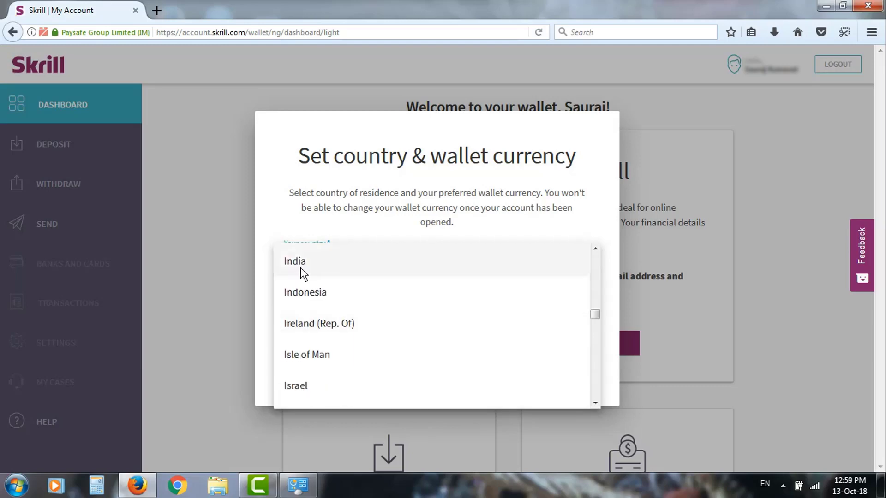
{"action": "left_click", "coordinate": [301, 267]}
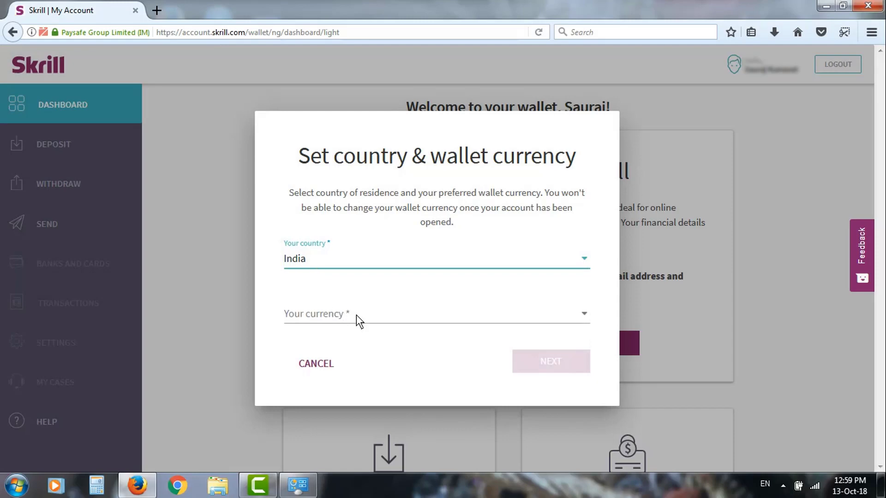
- Select INR - Indian Rupee as the wallet currency and confirm the setup
{"action": "left_click", "coordinate": [357, 316]}
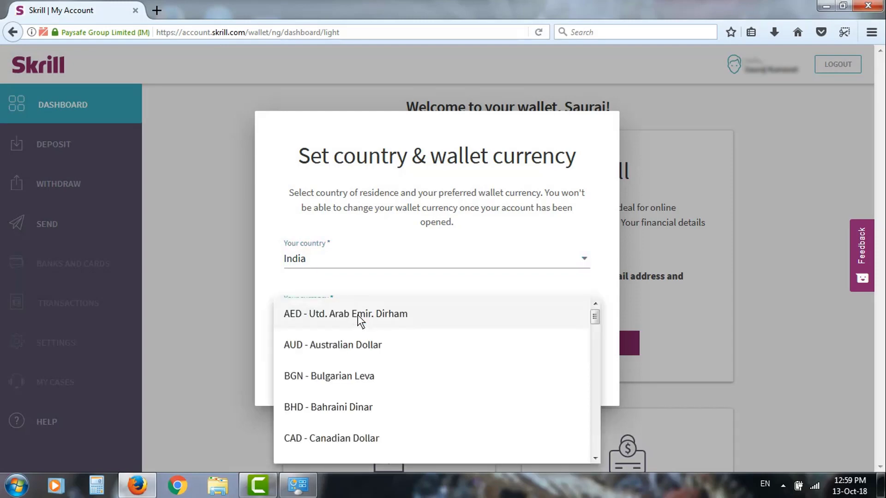
{"action": "scroll", "coordinate": [358, 315], "scroll_direction": "down", "scroll_amount": 10}
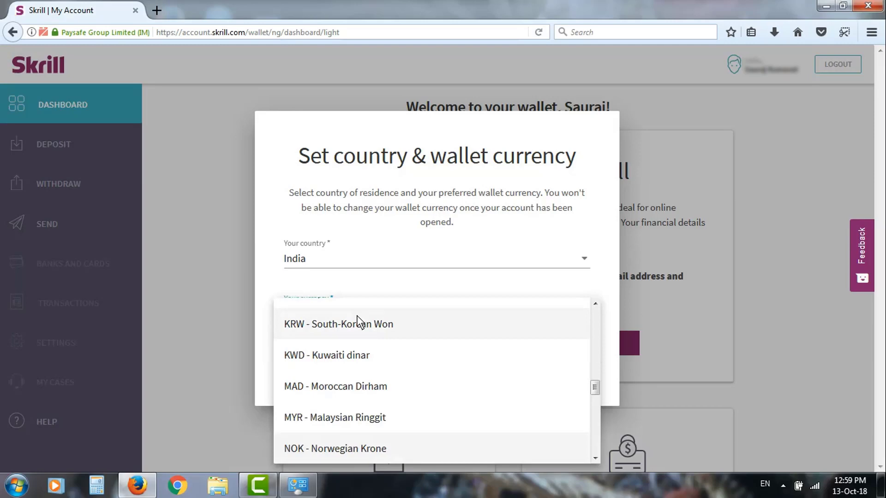
{"action": "scroll", "coordinate": [357, 319], "scroll_direction": "down", "scroll_amount": 5}
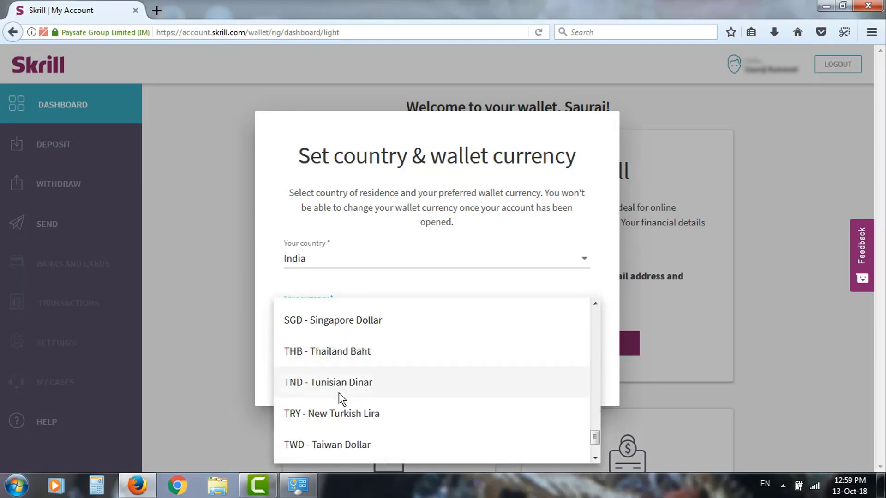
{"action": "scroll", "coordinate": [342, 384], "scroll_direction": "up", "scroll_amount": 8}
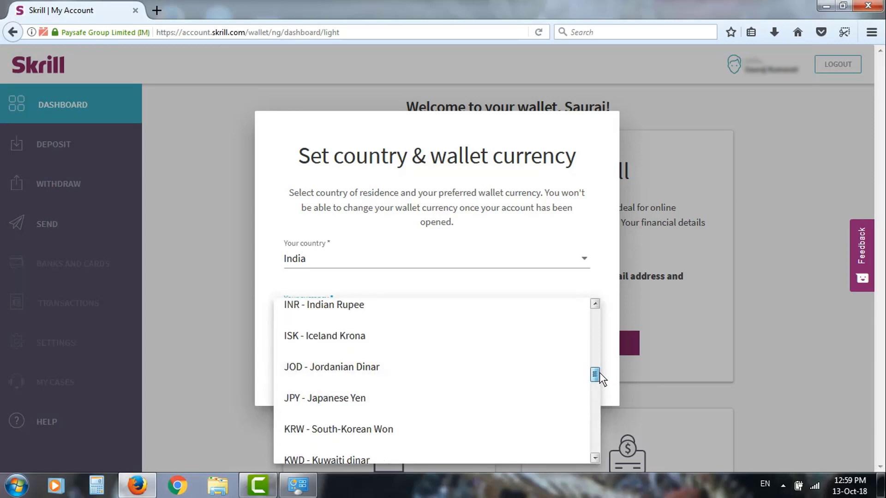
{"action": "mouse_move", "coordinate": [600, 372]}
{"action": "left_mouse_down"}
{"action": "mouse_move", "coordinate": [600, 309]}
{"action": "mouse_move", "coordinate": [598, 358]}
{"action": "left_mouse_up"}
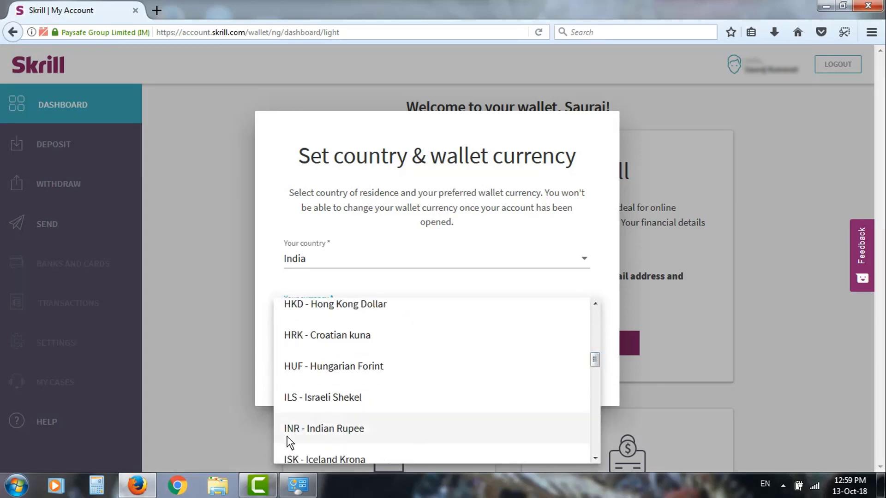
{"action": "left_click", "coordinate": [324, 434]}
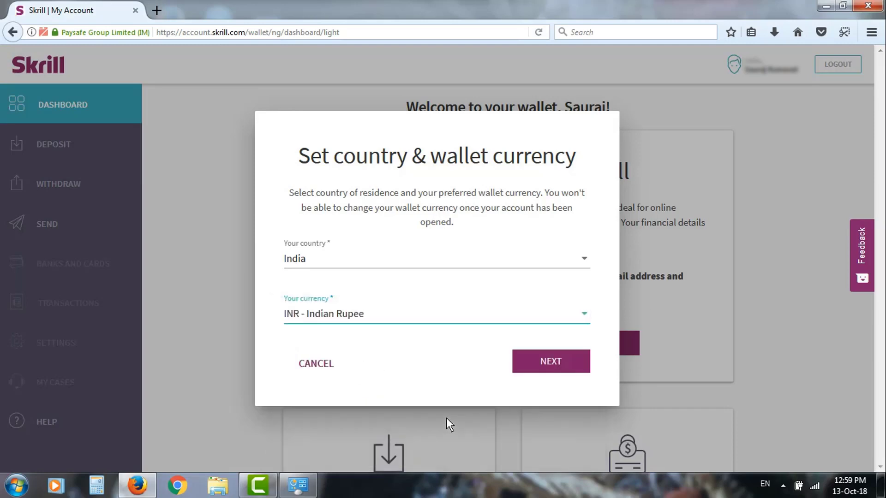
{"action": "left_click", "coordinate": [535, 365]}
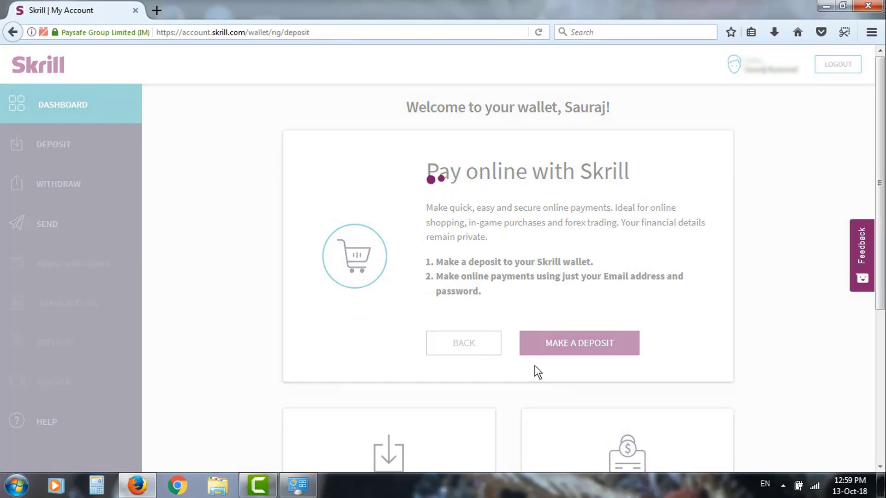
- Start a Bitcoin & Bitcoin Cash deposit, fill in the address details, and opt into Skrill offers
{"action": "scroll", "coordinate": [397, 284], "scroll_direction": "down", "scroll_amount": 3}
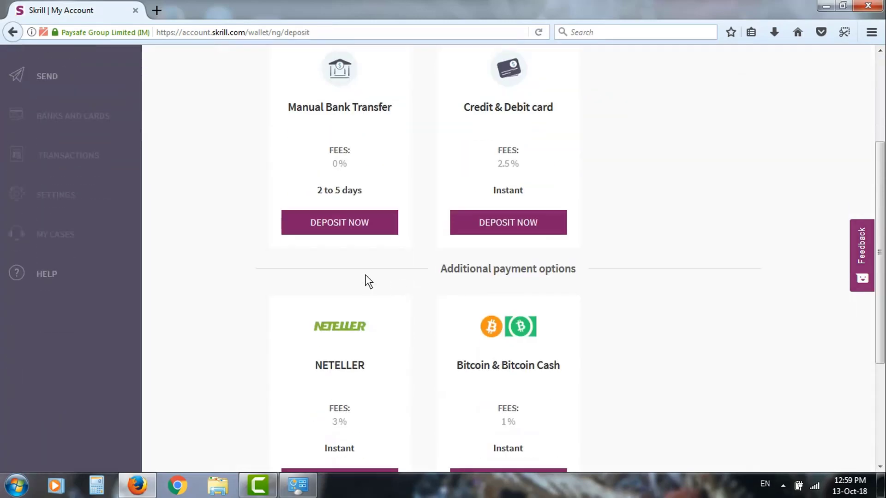
{"action": "scroll", "coordinate": [402, 208], "scroll_direction": "down", "scroll_amount": 3}
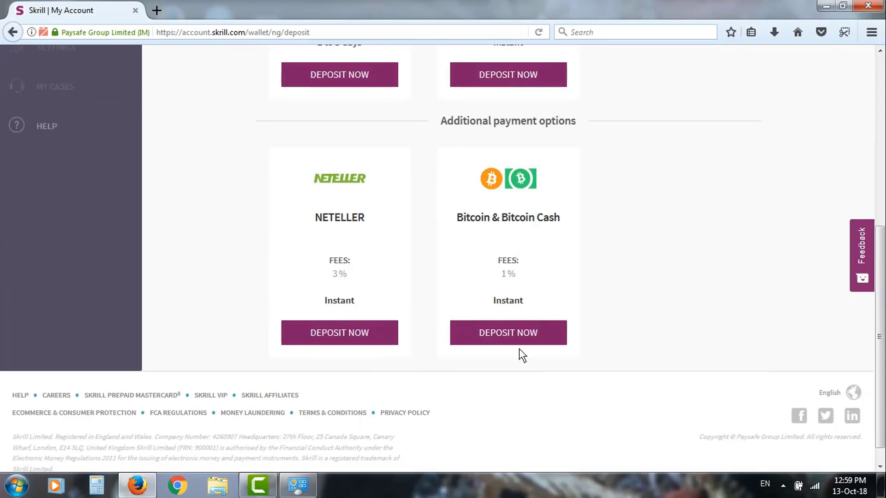
{"action": "left_click", "coordinate": [507, 338]}
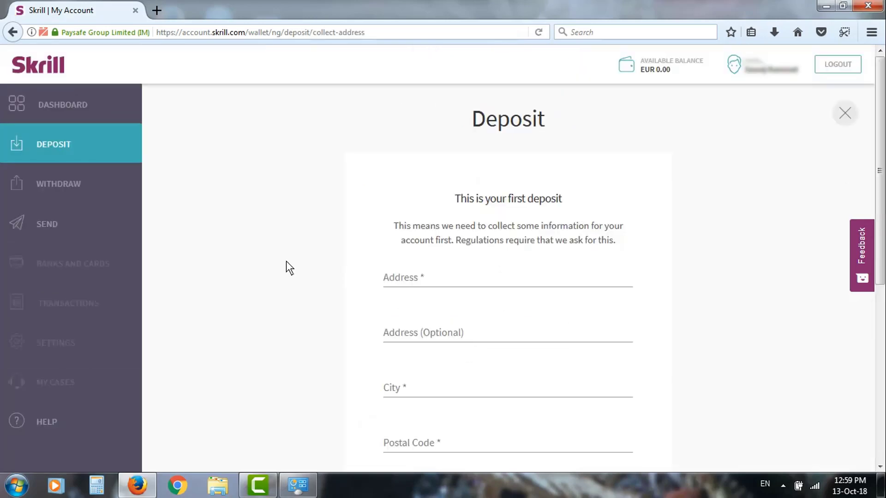
{"action": "scroll", "coordinate": [369, 230], "scroll_direction": "down", "scroll_amount": 3}
{"action": "left_click", "coordinate": [420, 207]}
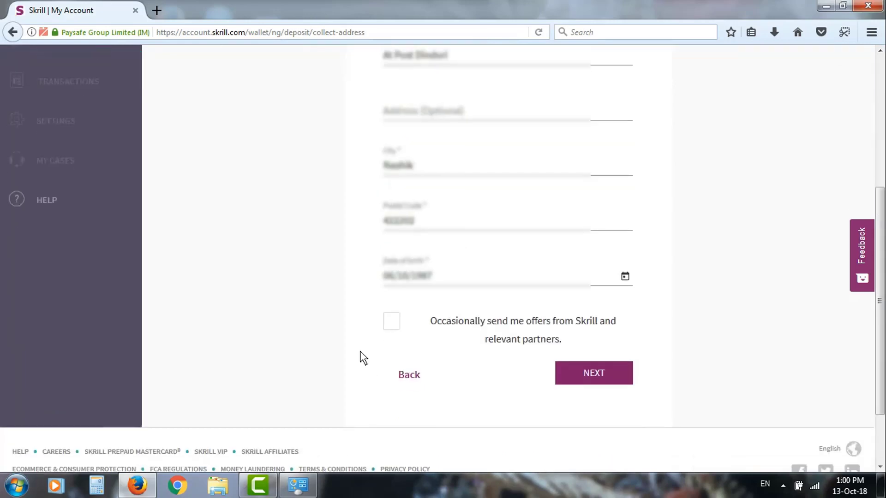
{"action": "left_click", "coordinate": [392, 325]}
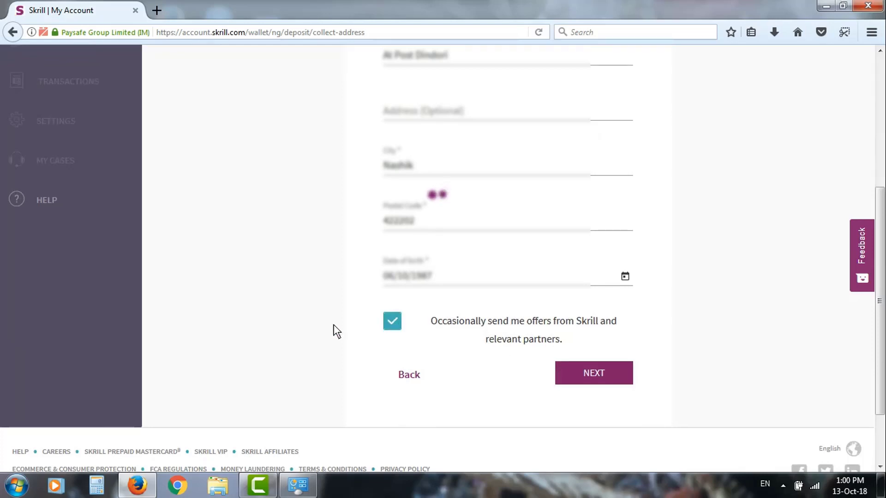
{"action": "scroll", "coordinate": [323, 318], "scroll_direction": "up", "scroll_amount": 5}
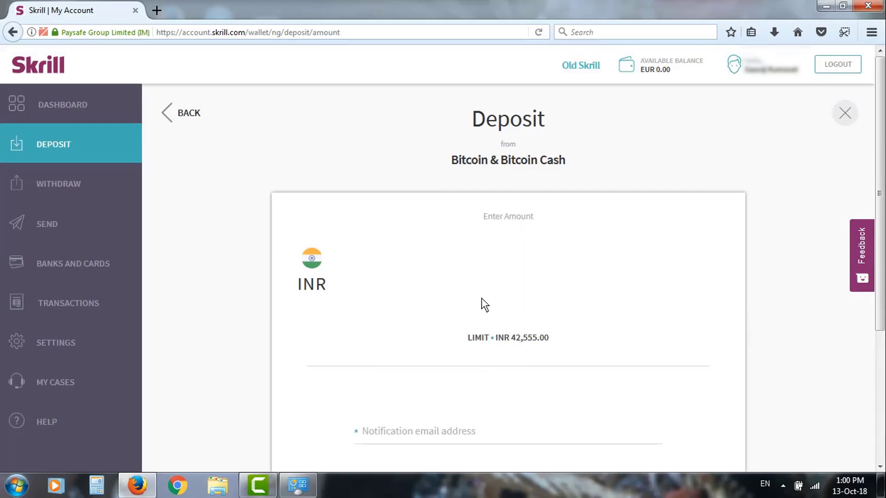
- Enter a 1000 INR deposit amount with a notification e-mail address and continue to the summary
{"action": "type", "text": "1000"}
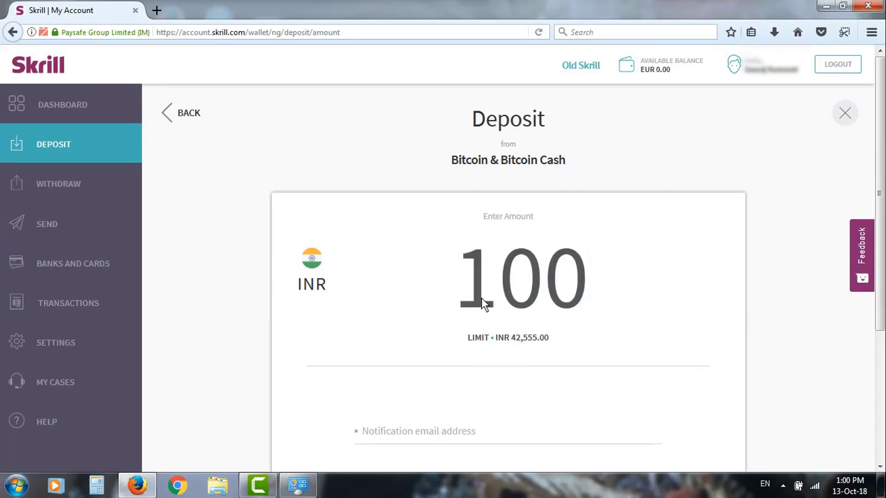
{"action": "scroll", "coordinate": [405, 338], "scroll_direction": "down", "scroll_amount": 3}
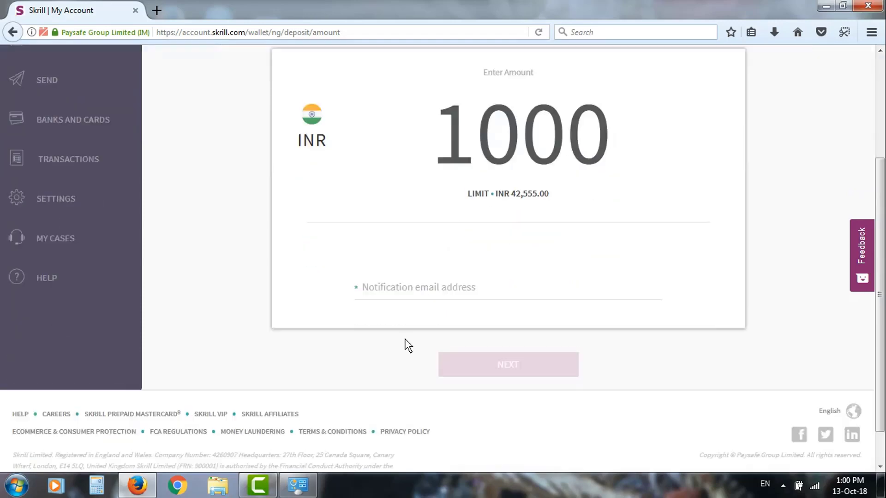
{"action": "left_click", "coordinate": [399, 282]}
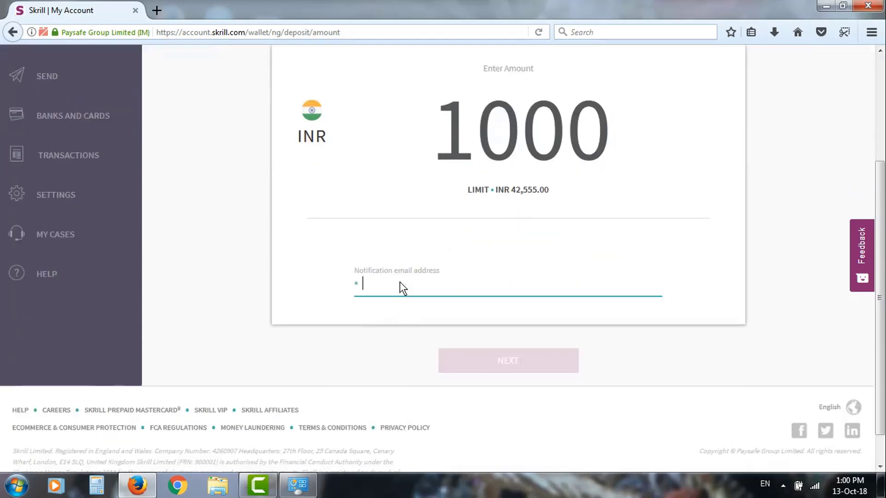
{"action": "type", "text": "abc@gmail.com"}
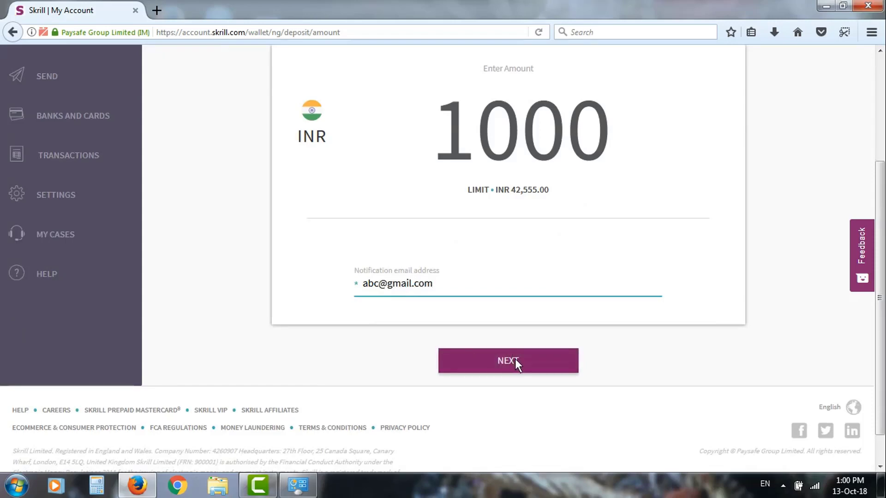
{"action": "left_click", "coordinate": [515, 360]}
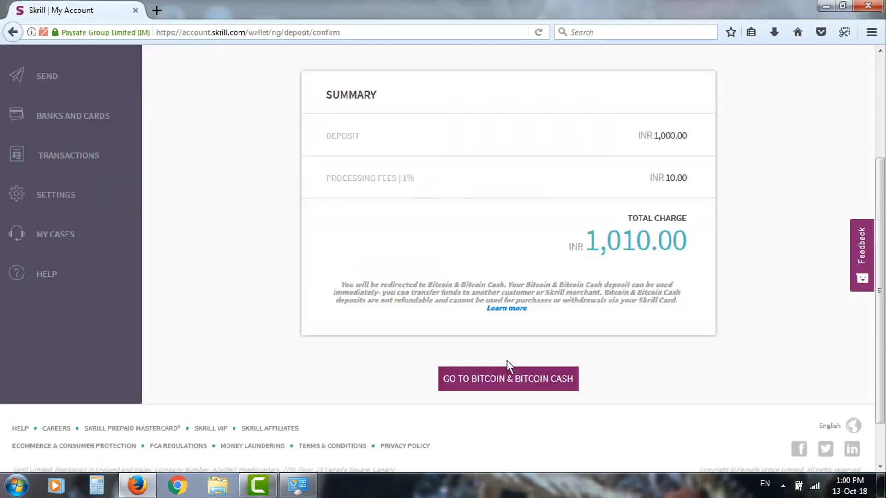
- Review the INR 1,010.00 total with its 1% fee and proceed to the Bitcoin payment
{"action": "scroll", "coordinate": [504, 359], "scroll_direction": "up", "scroll_amount": 2}
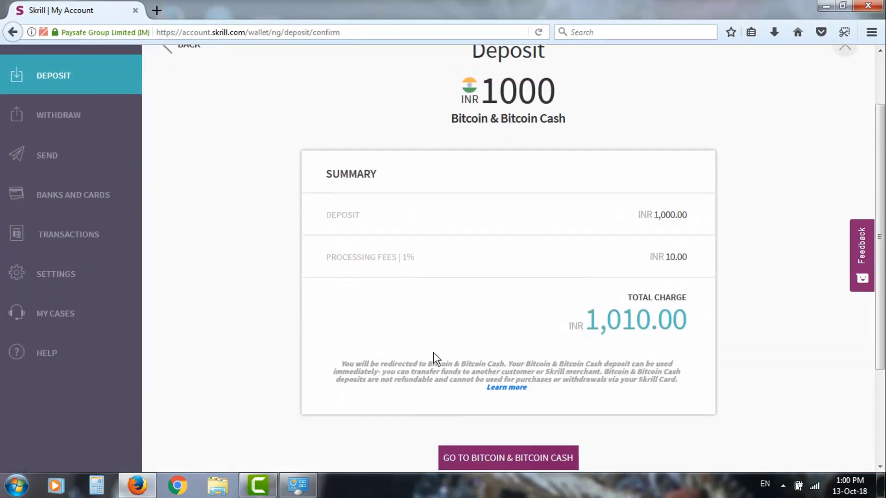
{"action": "scroll", "coordinate": [434, 352], "scroll_direction": "down", "scroll_amount": 2}
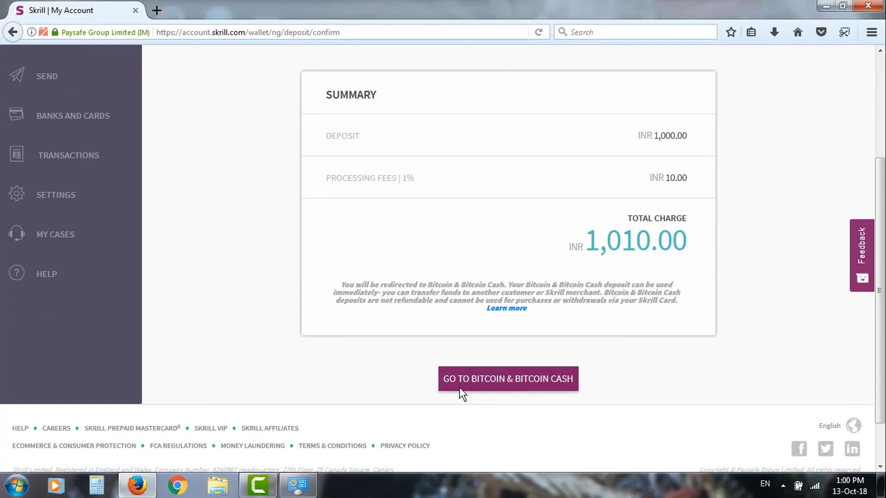
{"action": "left_click", "coordinate": [459, 387]}
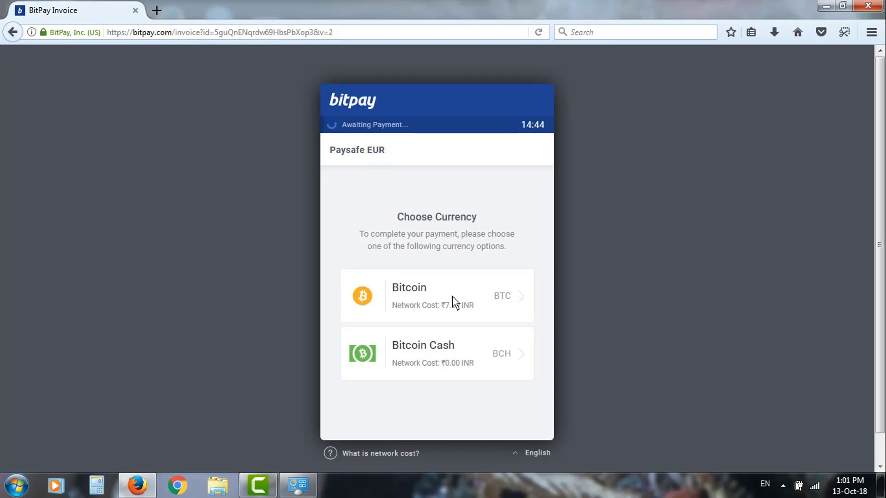
- Pick Bitcoin as the currency for the 0.002231 BTC BitPay invoice, then go back to Skrill
{"action": "left_click", "coordinate": [422, 310]}
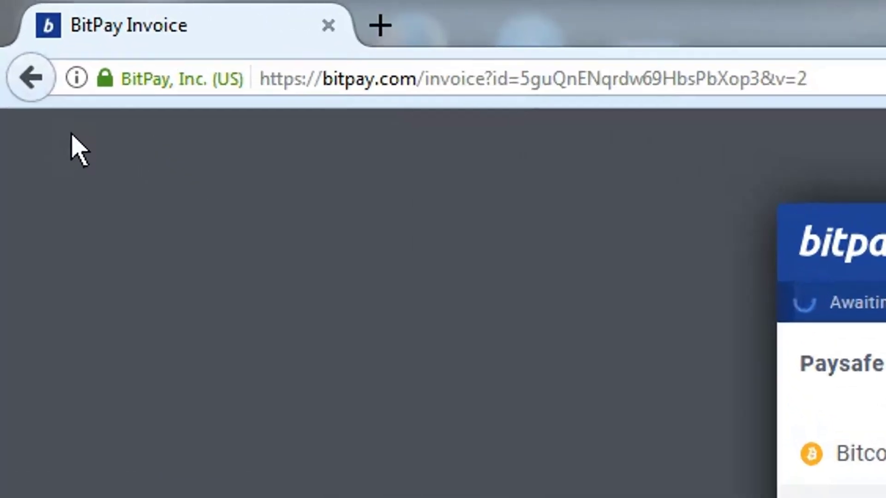
{"action": "left_click", "coordinate": [51, 105]}
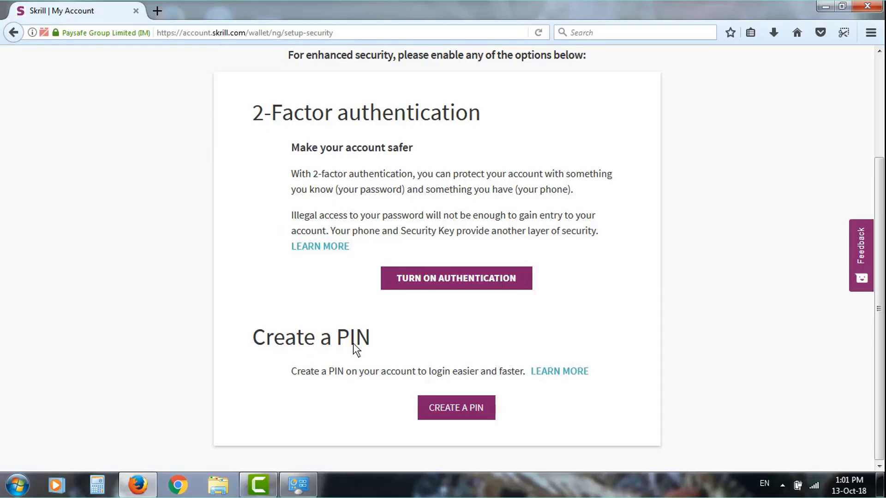
- Create and save a 6-digit account PIN, declining the browser's offer to store the password
{"action": "left_click", "coordinate": [442, 411]}
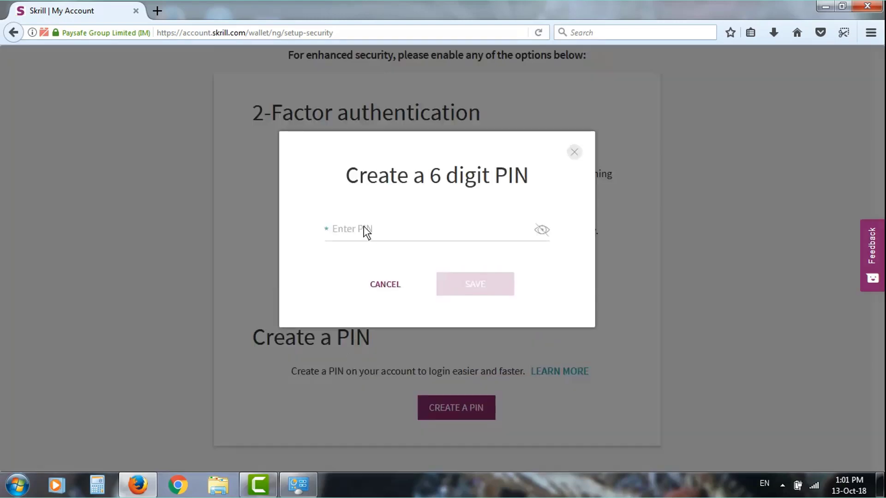
{"action": "left_click", "coordinate": [361, 232]}
{"action": "type", "text": "12345"}
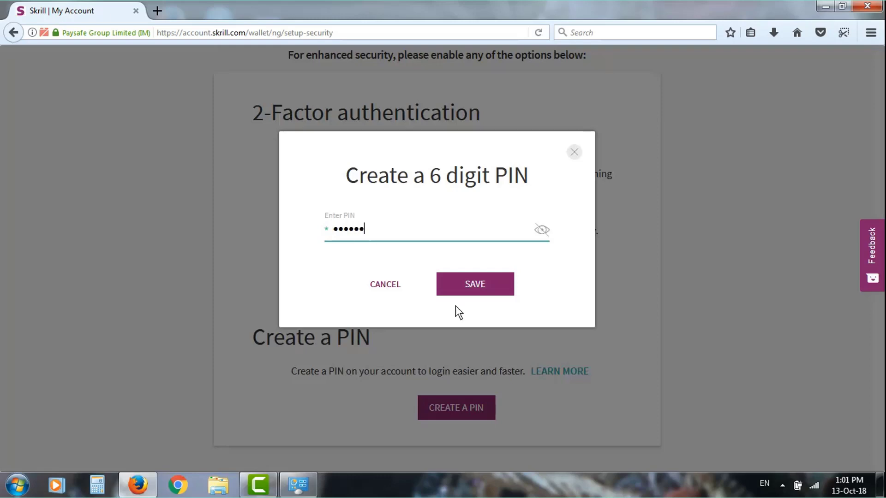
{"action": "left_click", "coordinate": [489, 288]}
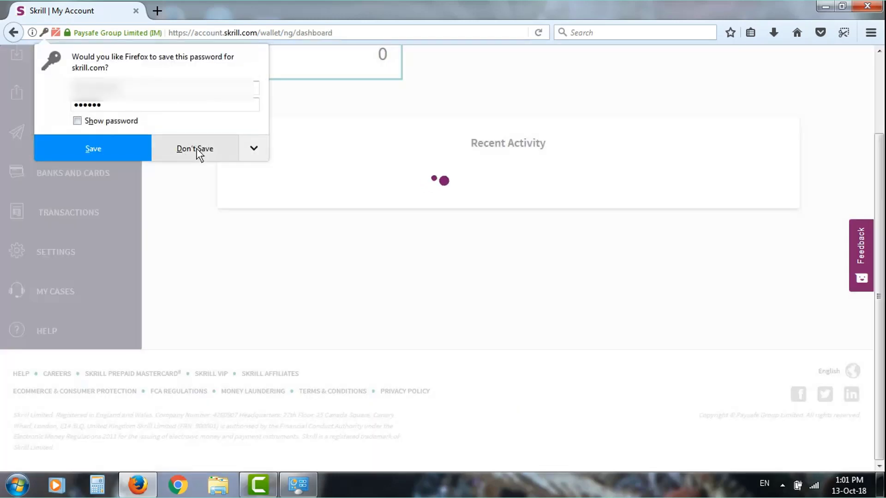
{"action": "left_click", "coordinate": [196, 149]}
- Open Banks and Cards from the left sidebar to bring up the old-site redirect notice
{"action": "scroll", "coordinate": [488, 265], "scroll_direction": "up", "scroll_amount": 2}
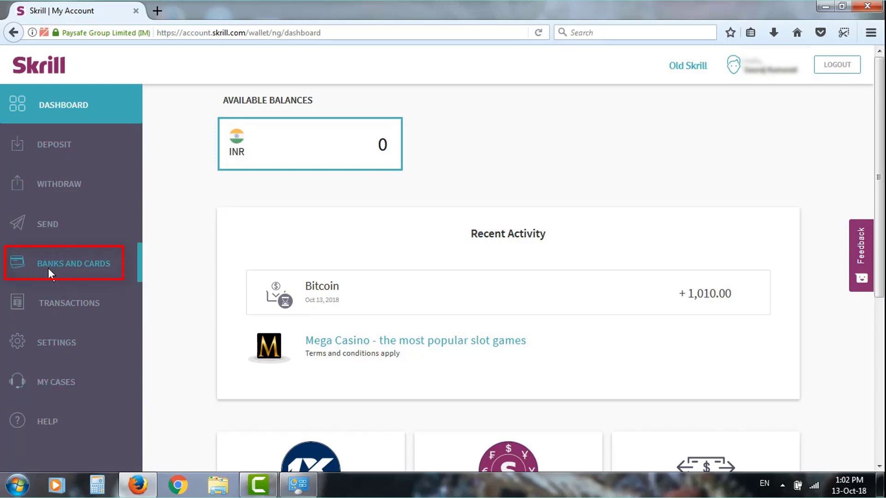
{"action": "left_click", "coordinate": [49, 268]}
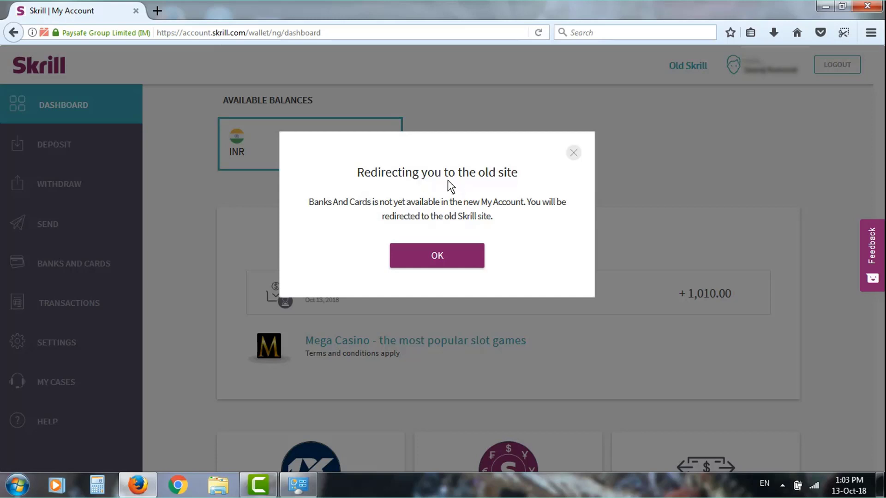
- Accept the redirect to the old site and start adding a bank account
{"action": "left_click", "coordinate": [442, 259]}
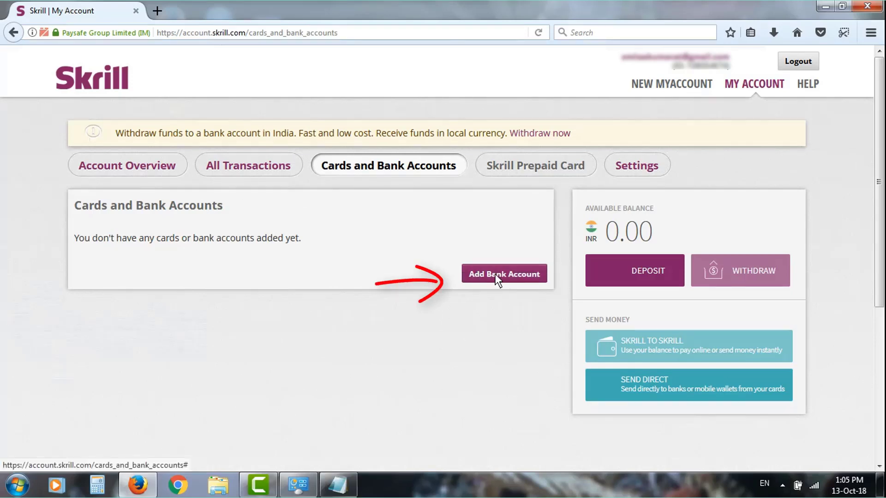
{"action": "left_click", "coordinate": [495, 275]}
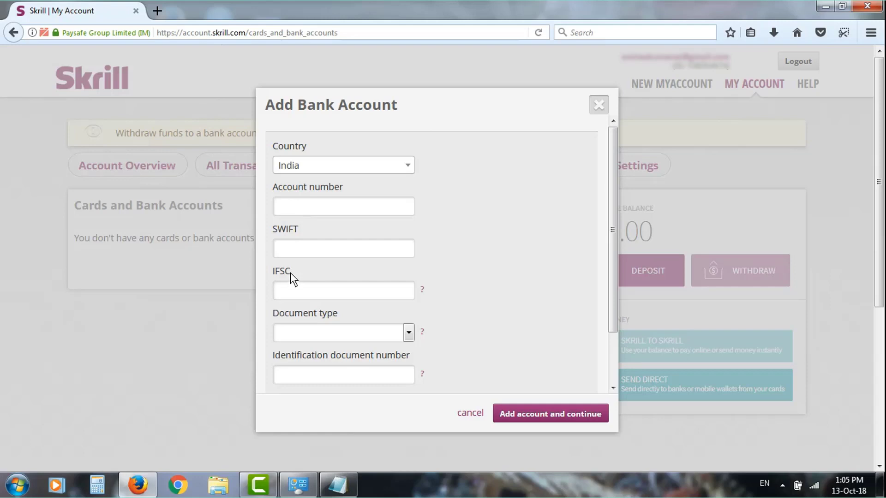
- Choose Id Card as the identification document type on the Add Bank Account form
{"action": "left_click", "coordinate": [391, 334]}
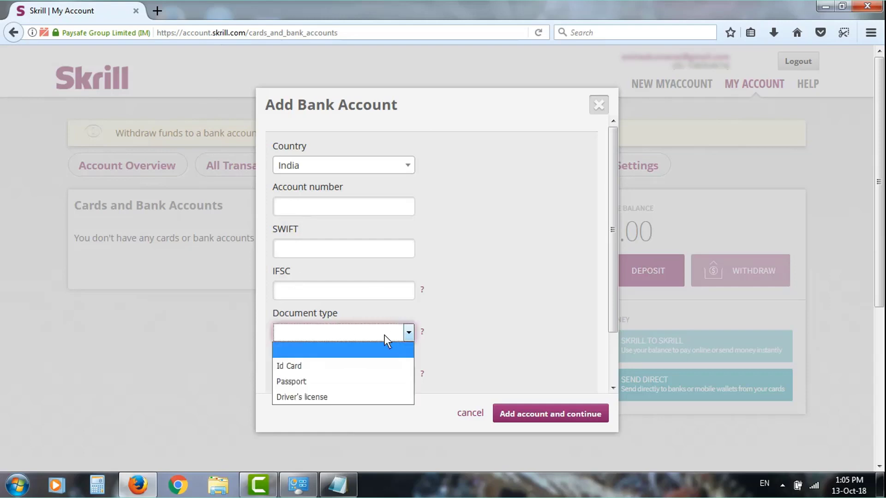
{"action": "left_click", "coordinate": [308, 366]}
{"action": "left_click", "coordinate": [297, 374]}
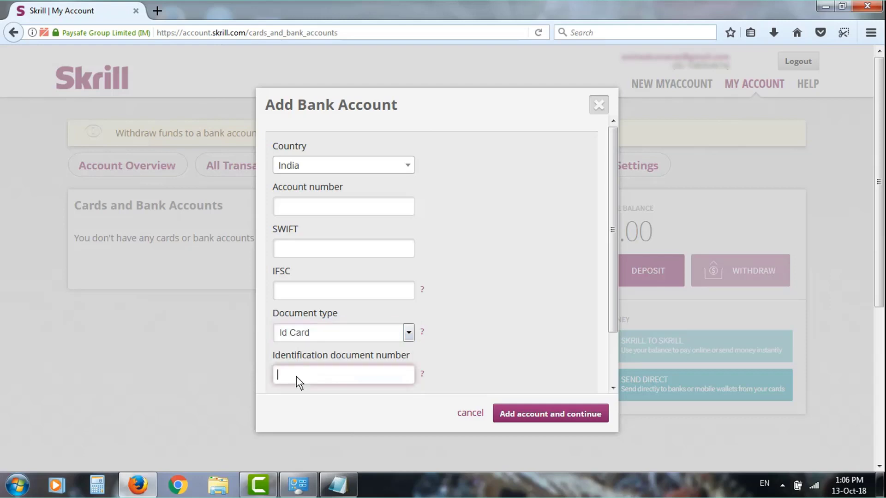
- Enter the bank account number, then open a new blank browser tab
{"action": "left_click", "coordinate": [293, 208]}
{"action": "type", "text": "12345"}
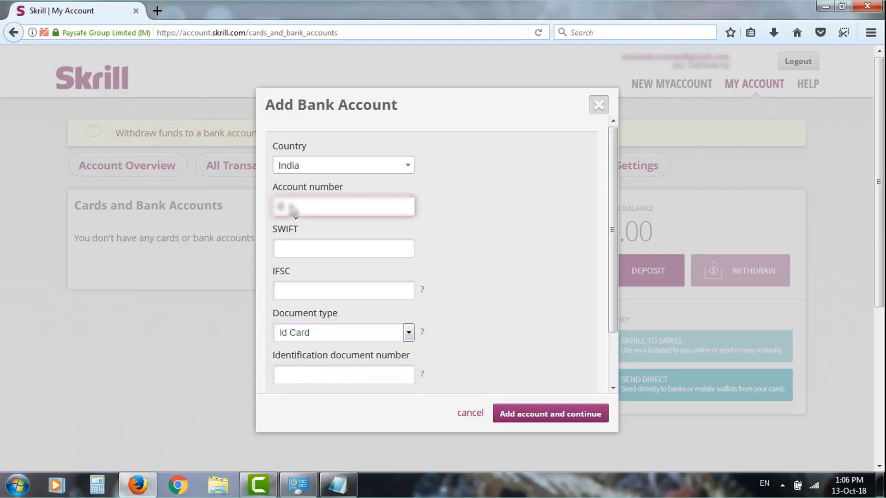
{"action": "type", "text": "6789012345"}
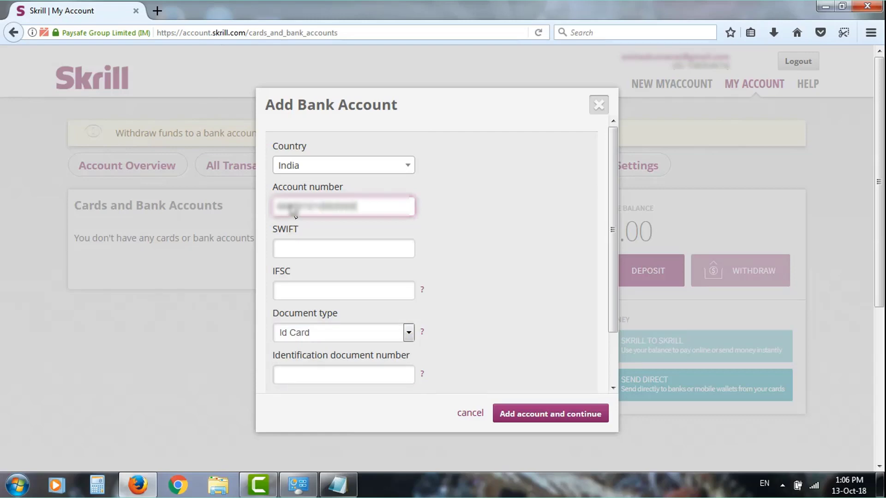
{"action": "left_click", "coordinate": [299, 252]}
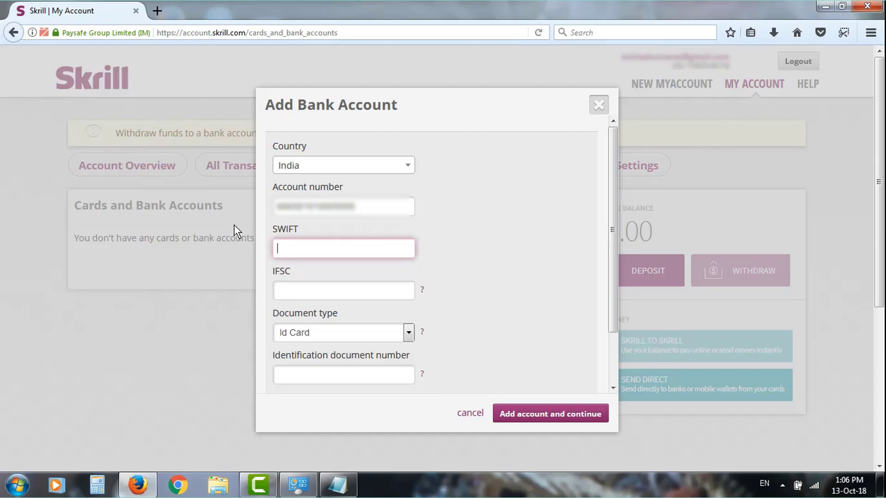
{"action": "left_click", "coordinate": [157, 11]}
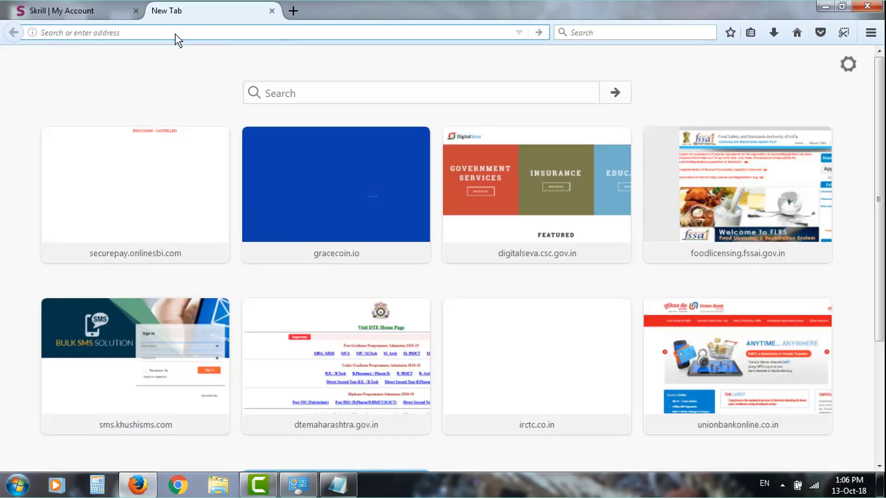
- On the India SWIFT codes page, look up State Bank of India, Maharashtra, Pune, IFB Pimpri
{"action": "type", "text": "https://www.ifscswiftcodes.com/Bank-SWIFT-Codes/India.htm"}
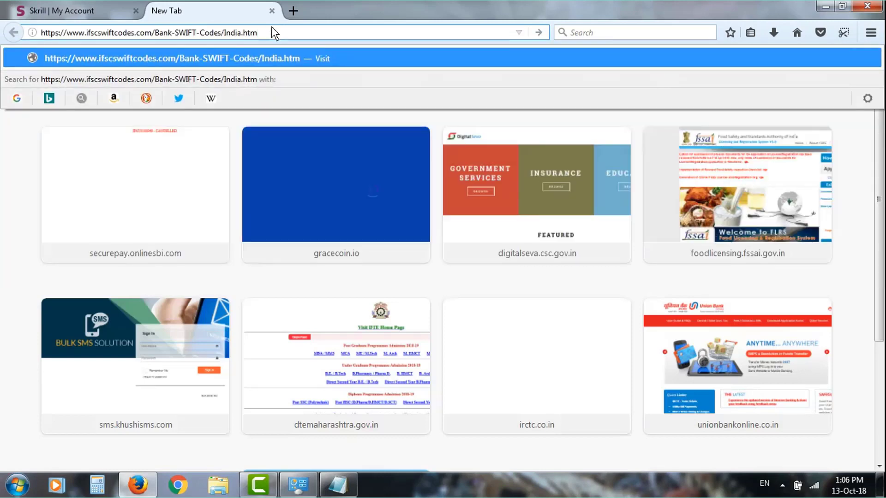
{"action": "key", "text": "Return"}
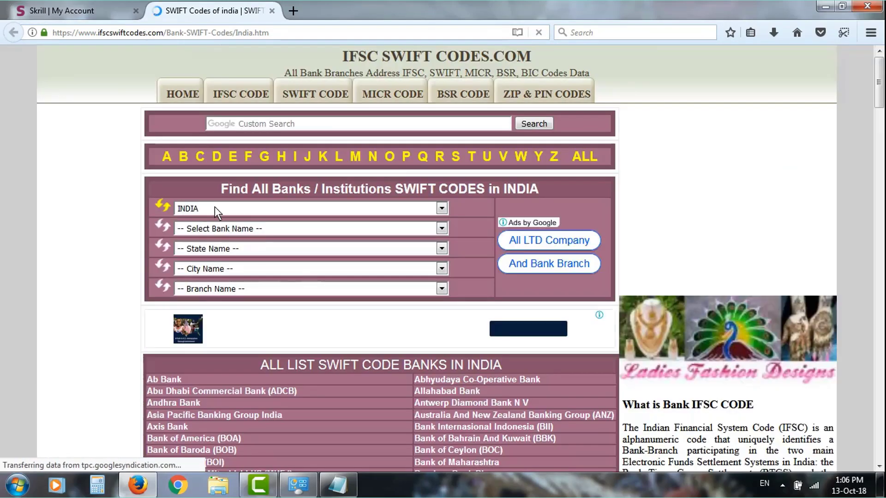
{"action": "left_click", "coordinate": [218, 227]}
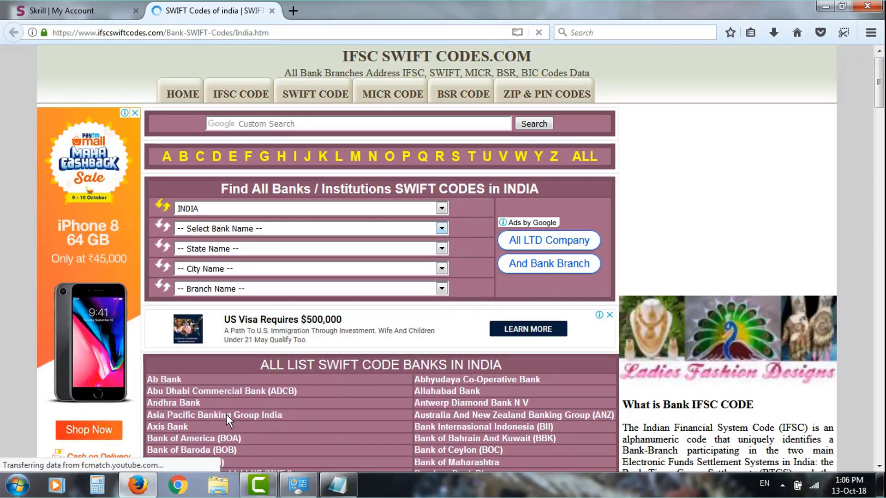
{"action": "left_click", "coordinate": [226, 415]}
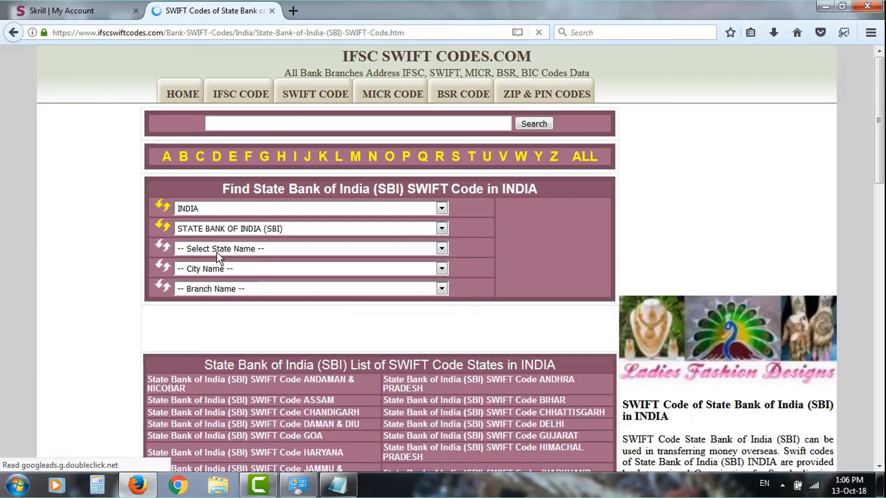
{"action": "left_click", "coordinate": [218, 249]}
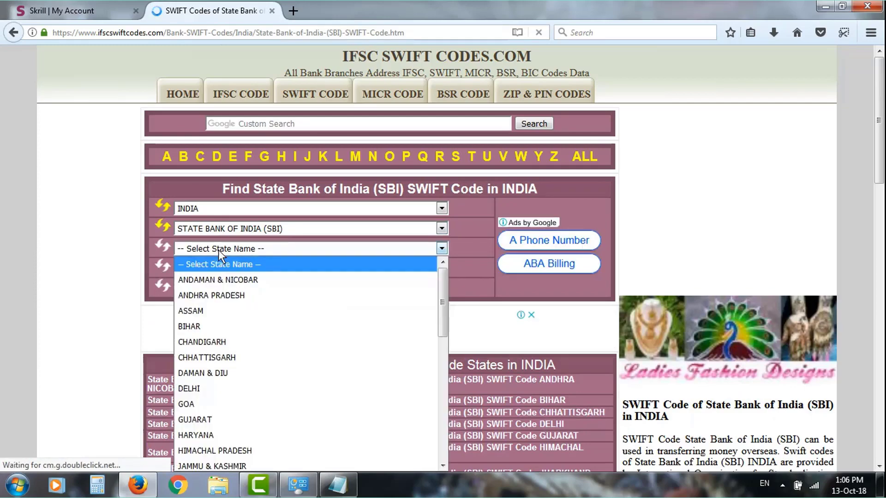
{"action": "key", "text": "m"}
{"action": "key", "text": "m"}
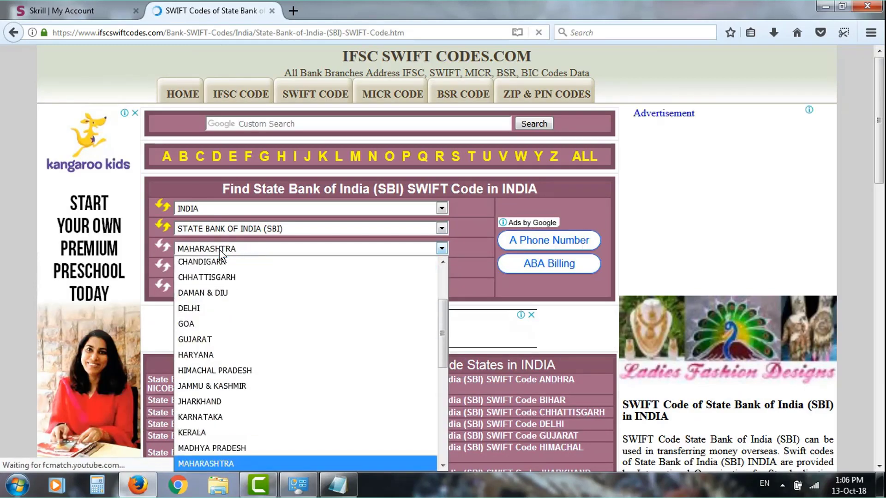
{"action": "key", "text": "Return"}
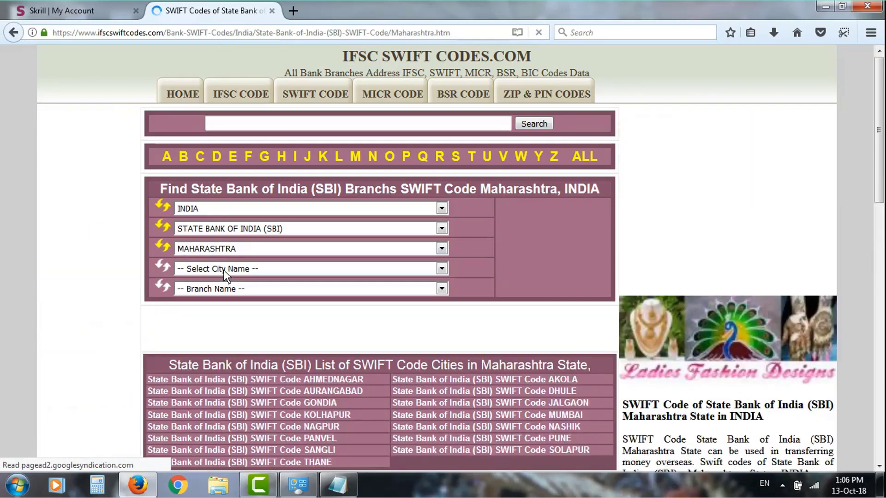
{"action": "left_click", "coordinate": [224, 270]}
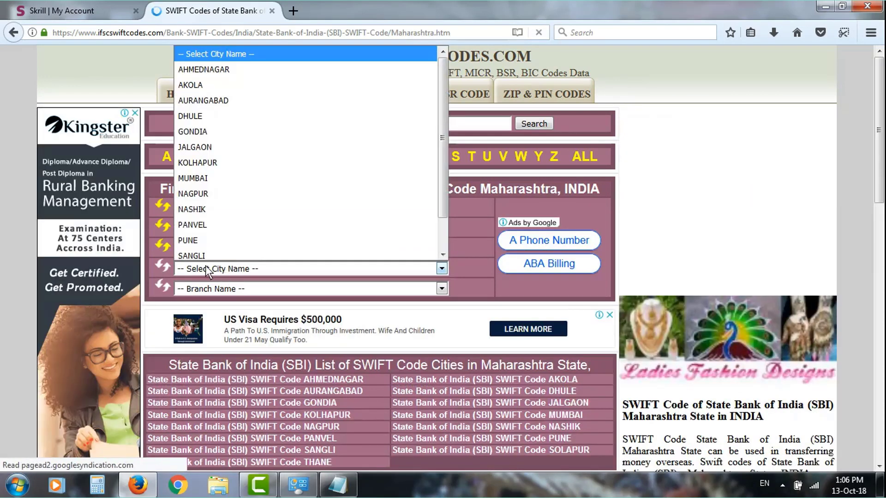
{"action": "left_click", "coordinate": [217, 241]}
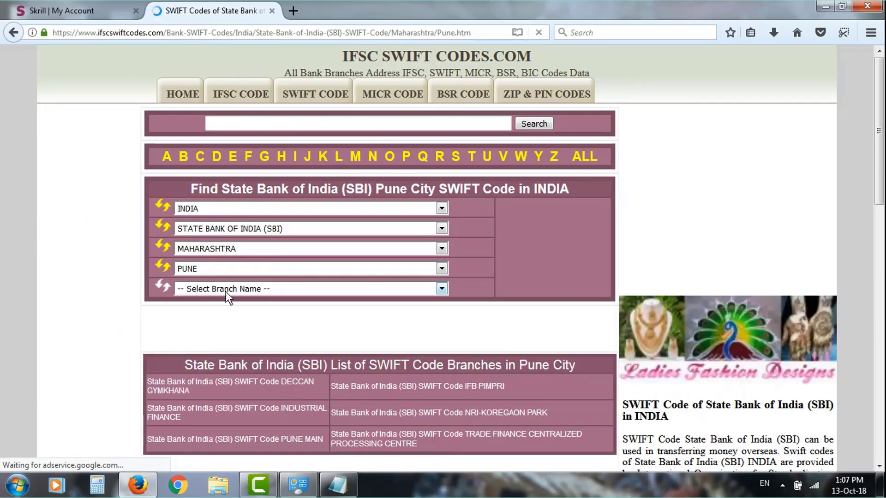
{"action": "left_click", "coordinate": [226, 290]}
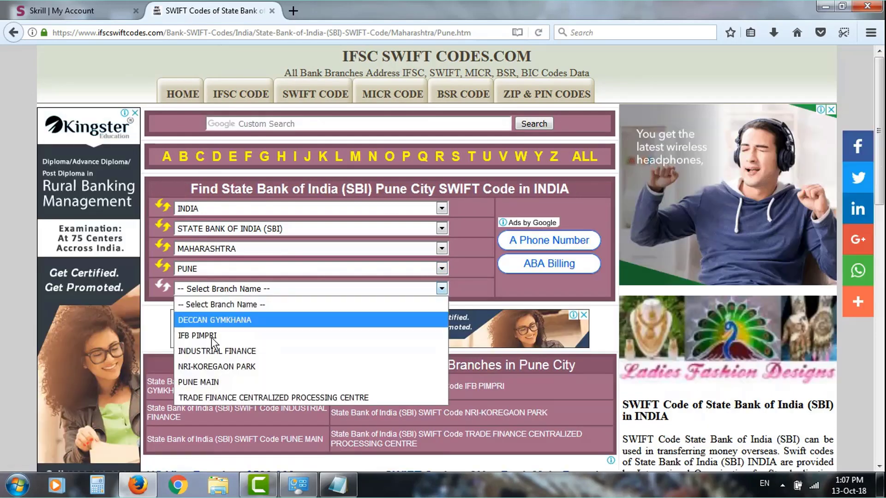
{"action": "left_click", "coordinate": [205, 329]}
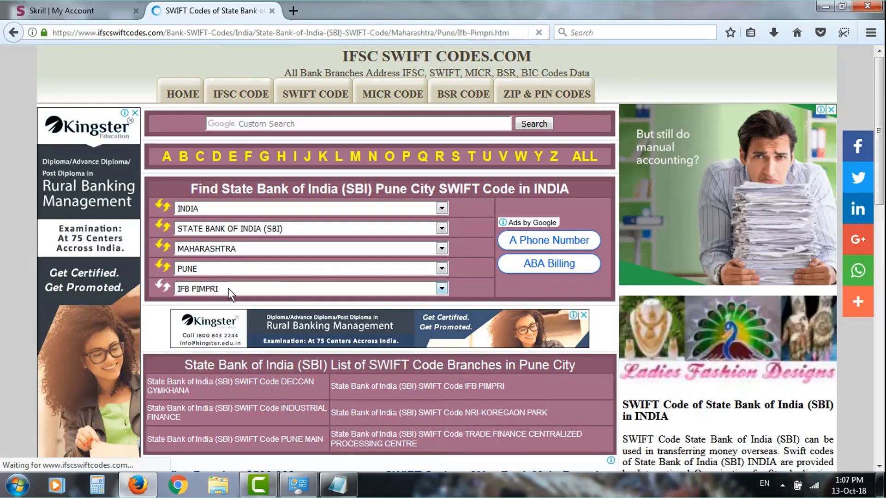
- Copy the SWIFT code SBININBB200 and return to the Skrill tab
{"action": "scroll", "coordinate": [245, 300], "scroll_direction": "down", "scroll_amount": 3}
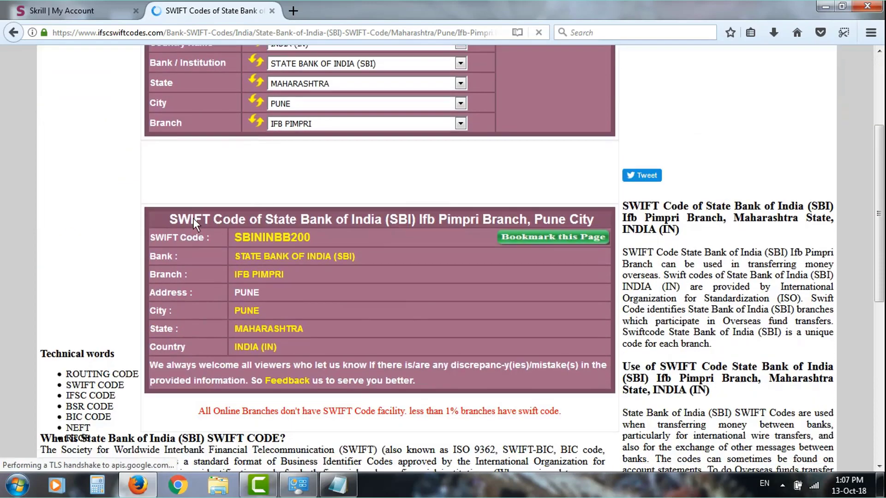
{"action": "left_click_drag", "start_coordinate": [170, 218], "coordinate": [249, 220]}
{"action": "left_click_drag", "start_coordinate": [339, 219], "coordinate": [382, 219]}
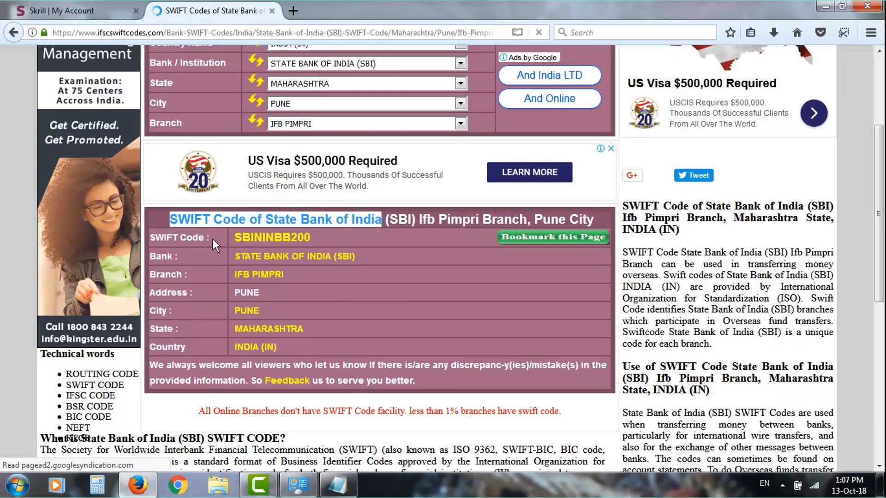
{"action": "left_click", "coordinate": [287, 239]}
{"action": "left_click_drag", "start_coordinate": [314, 237], "coordinate": [238, 238]}
{"action": "right_click", "coordinate": [239, 238]}
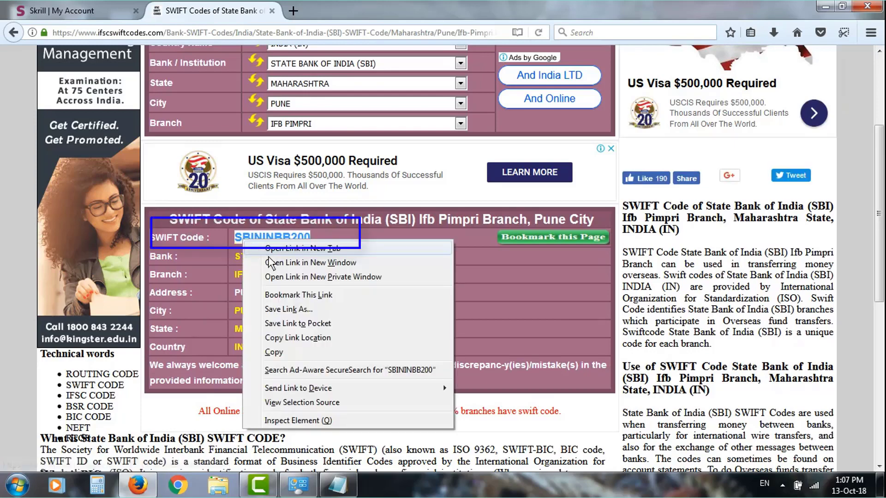
{"action": "left_click", "coordinate": [273, 351]}
{"action": "left_click", "coordinate": [69, 10]}
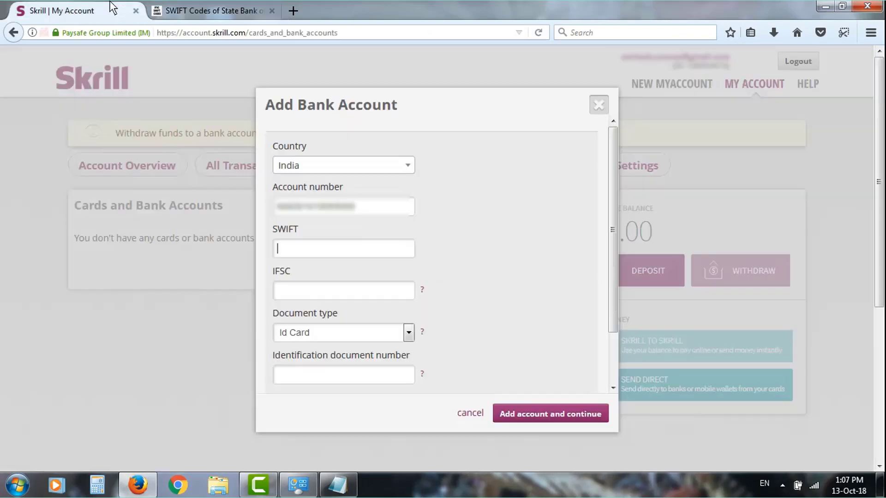
- Paste SWIFT code SBININBB200 and enter IFSC code SBIN0000000
{"action": "right_click", "coordinate": [314, 242]}
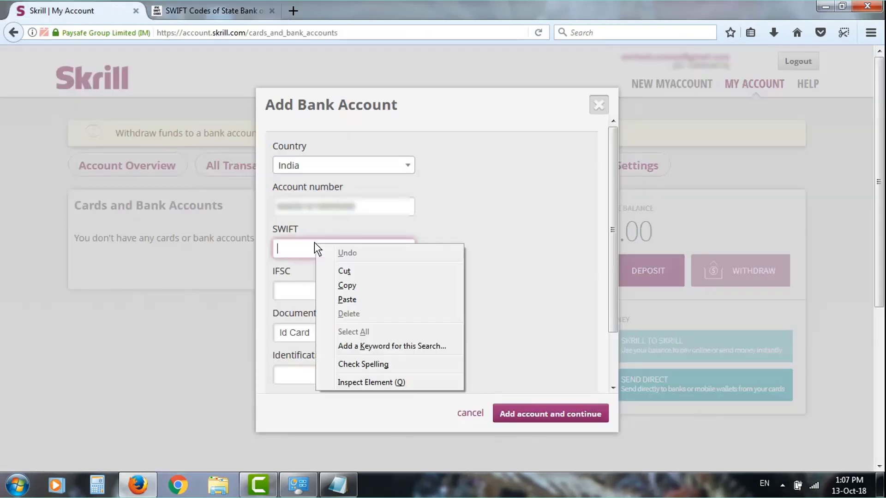
{"action": "left_click", "coordinate": [341, 300]}
{"action": "left_click", "coordinate": [296, 295]}
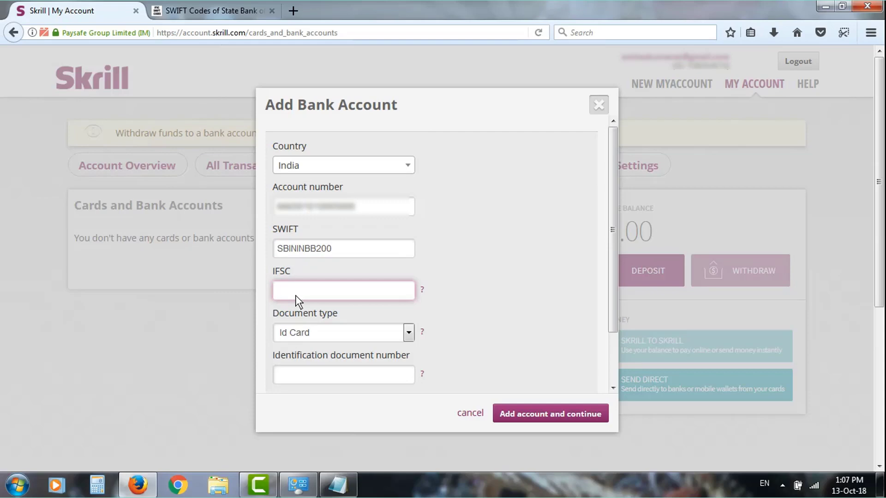
{"action": "left_click", "coordinate": [296, 296]}
{"action": "type", "text": "SB"}
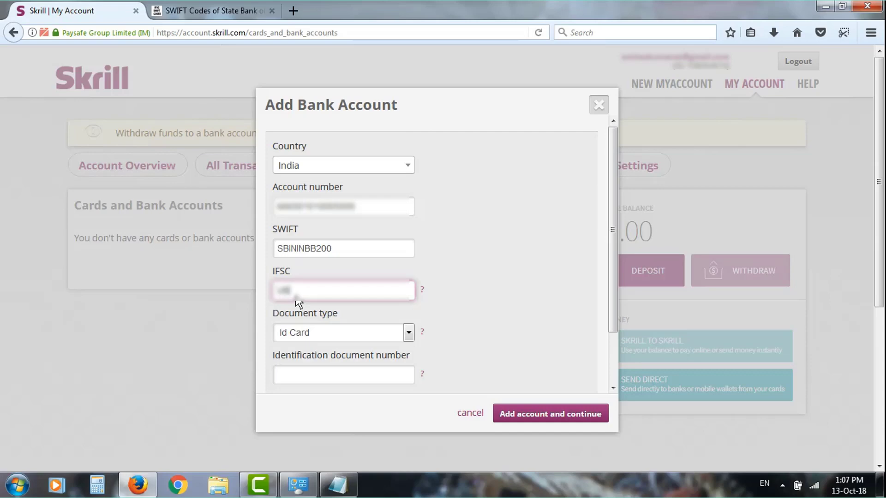
{"action": "type", "text": "IN0000000"}
- Enter the ID card number, accept the incorrect-information acknowledgement, and submit the bank account
{"action": "left_click", "coordinate": [416, 373]}
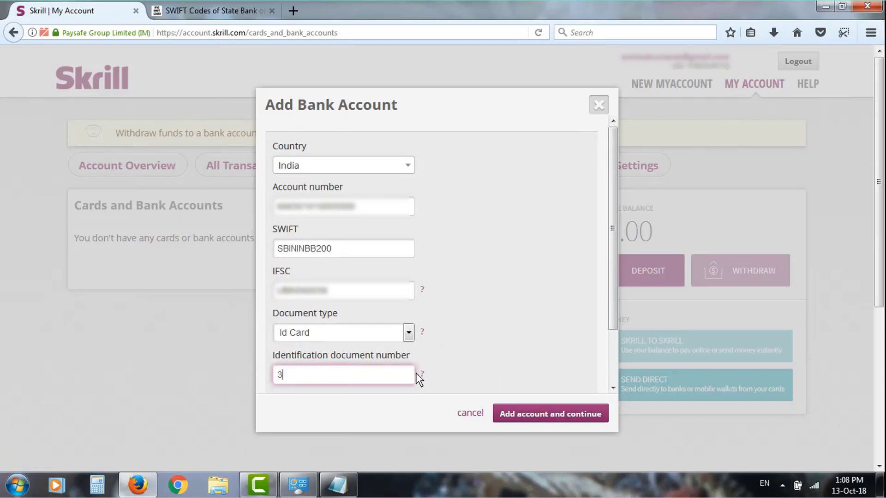
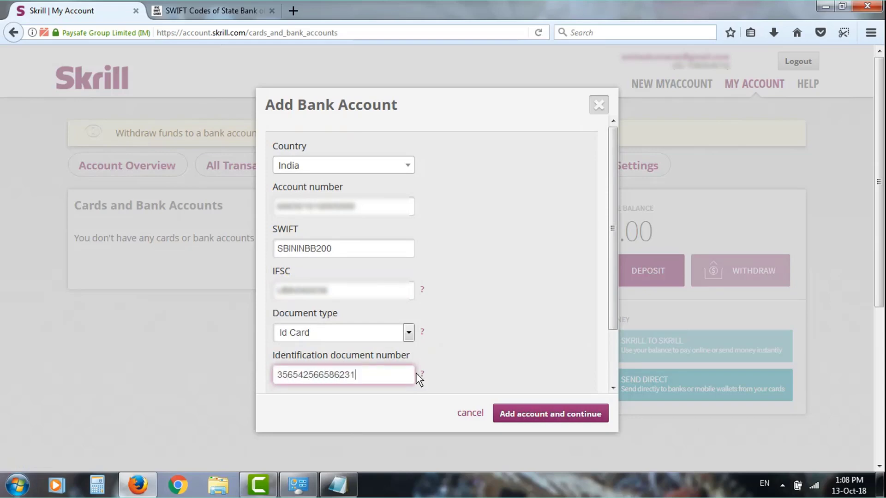
{"action": "scroll", "coordinate": [429, 342], "scroll_direction": "down", "scroll_amount": 2}
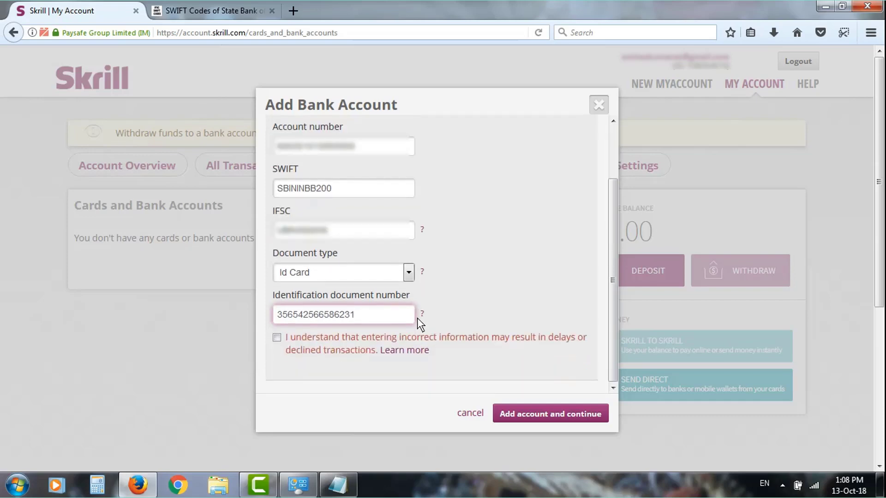
{"action": "left_click", "coordinate": [276, 337]}
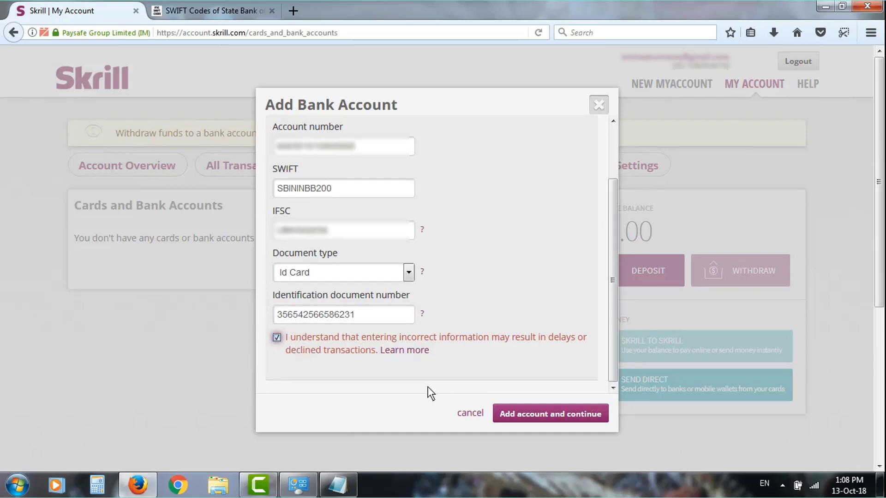
{"action": "left_click", "coordinate": [567, 417]}
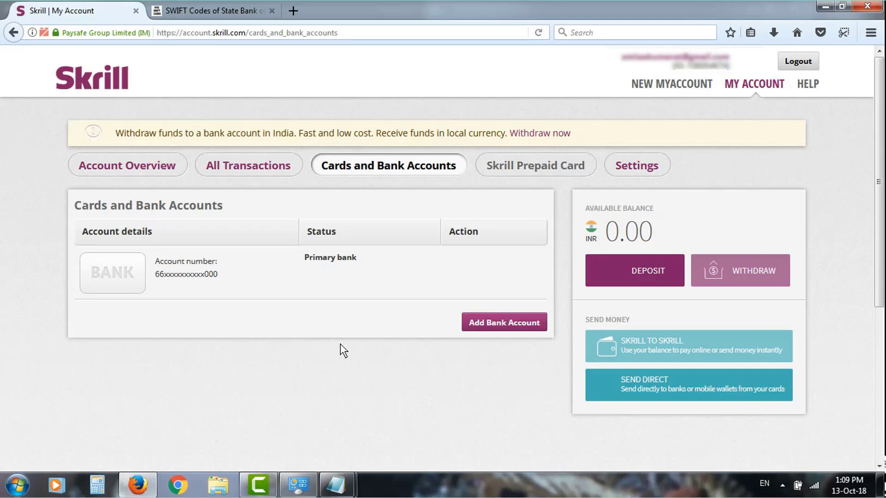
- Log out of Skrill from the Cards and Bank Accounts page
{"action": "left_click", "coordinate": [813, 63]}
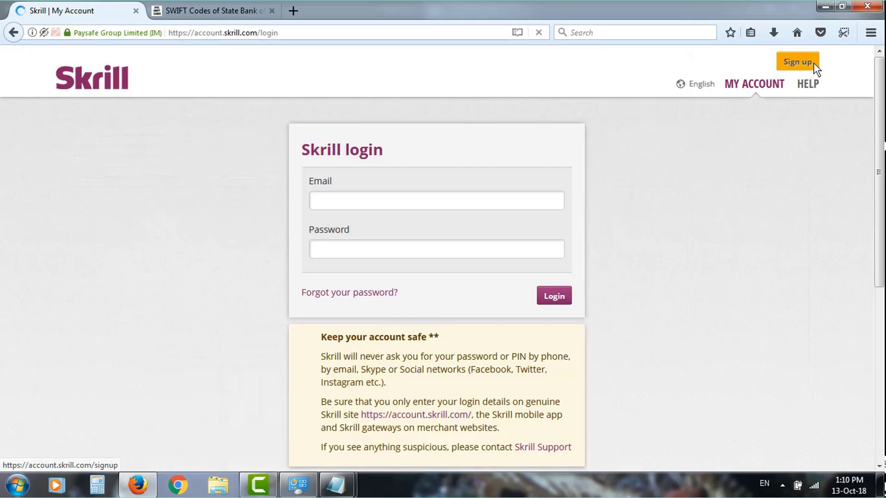
- Place the cursor in the Email field of the Skrill login page
{"action": "left_click", "coordinate": [324, 212]}
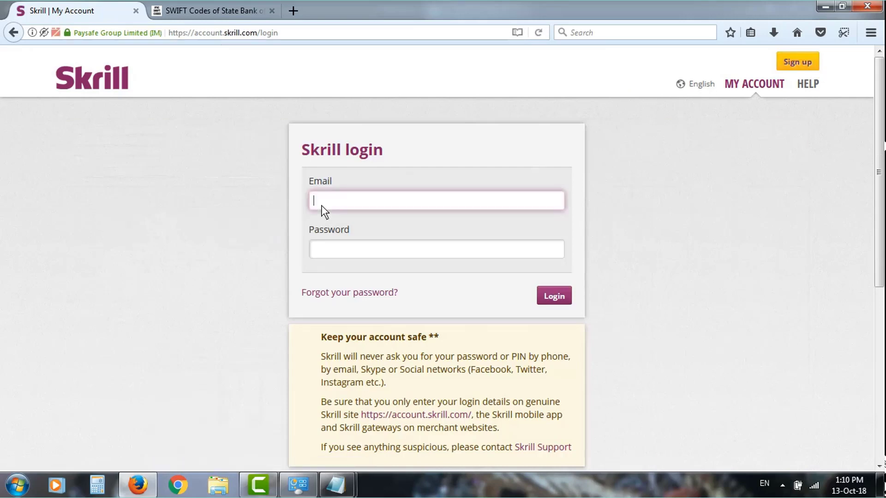